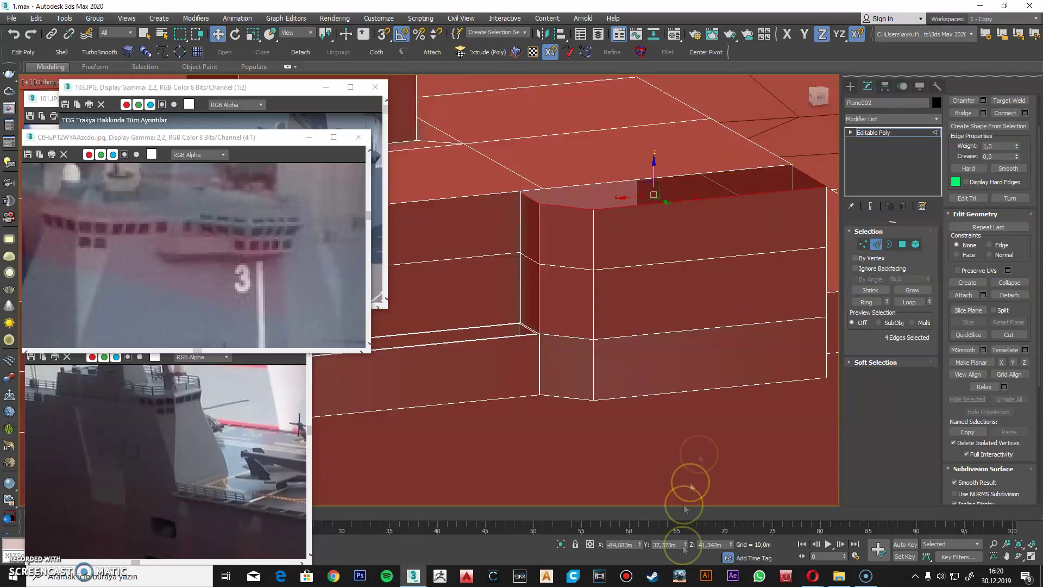
Step: Select the open border along the top of the block protruding from the ship's superstructure side
{"action": "double_click", "coordinate": [530, 259]}
{"action": "middle_click_drag", "start_coordinate": [702, 314], "coordinate": [540, 321], "text": "alt"}
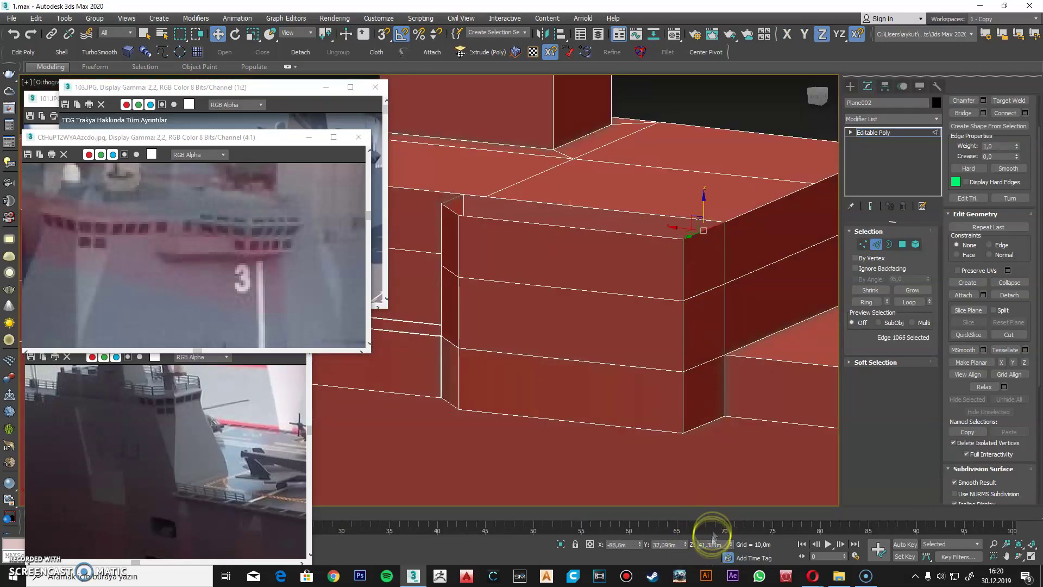
{"action": "scroll", "coordinate": [600, 418], "scroll_direction": "down", "scroll_amount": 2}
{"action": "middle_click_drag", "start_coordinate": [600, 419], "coordinate": [587, 308], "text": "alt"}
{"action": "scroll", "coordinate": [587, 308], "scroll_direction": "up", "scroll_amount": 2}
{"action": "left_click", "coordinate": [889, 246]}
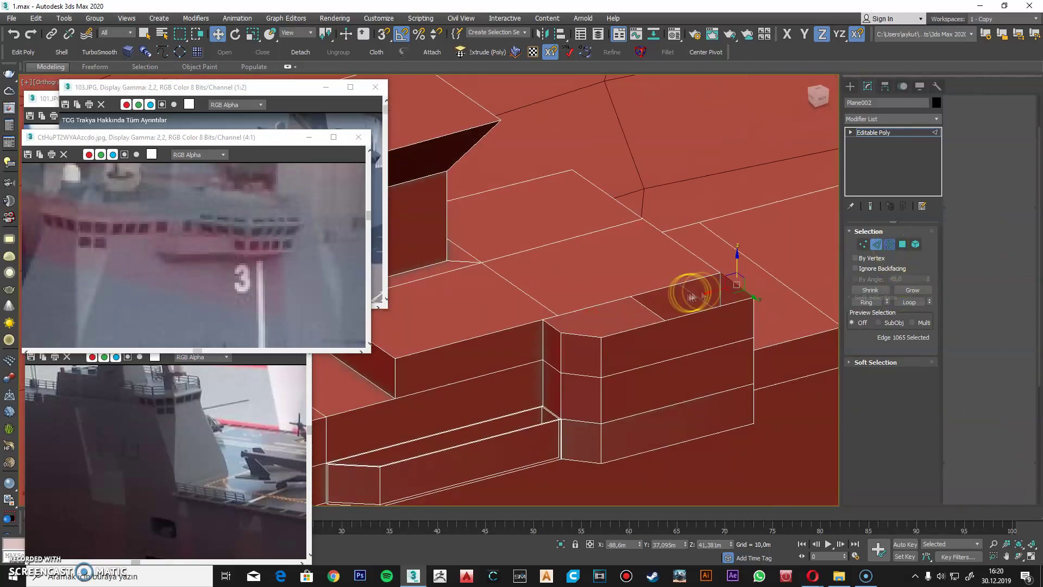
{"action": "left_click", "coordinate": [626, 345]}
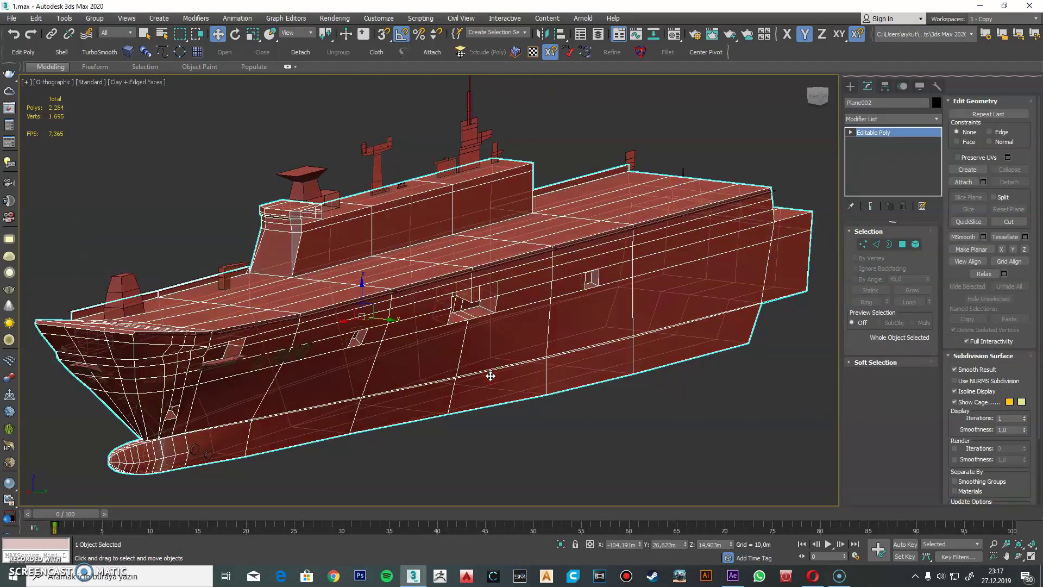
Step: Select edges on the overhanging front section of the ship's bridge tower
{"action": "left_click", "coordinate": [414, 239]}
{"action": "left_click", "coordinate": [377, 275]}
{"action": "middle_click_drag", "start_coordinate": [377, 274], "coordinate": [384, 275], "text": "alt"}
{"action": "left_click", "coordinate": [384, 275]}
{"action": "scroll", "coordinate": [396, 273], "scroll_direction": "up", "scroll_amount": 4}
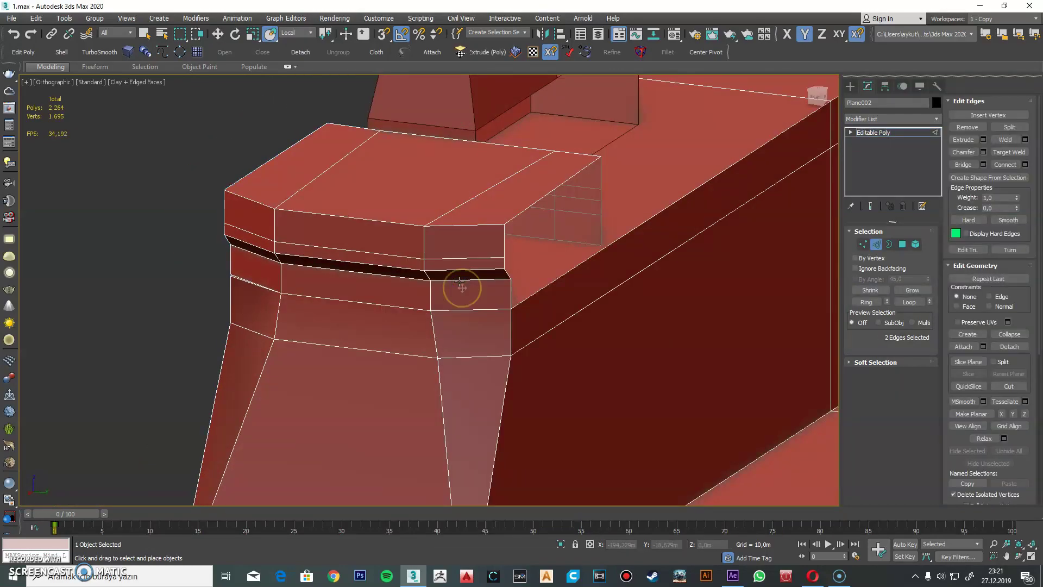
{"action": "middle_click_drag", "start_coordinate": [462, 287], "coordinate": [729, 275], "text": "alt"}
{"action": "scroll", "coordinate": [542, 270], "scroll_direction": "up", "scroll_amount": 5}
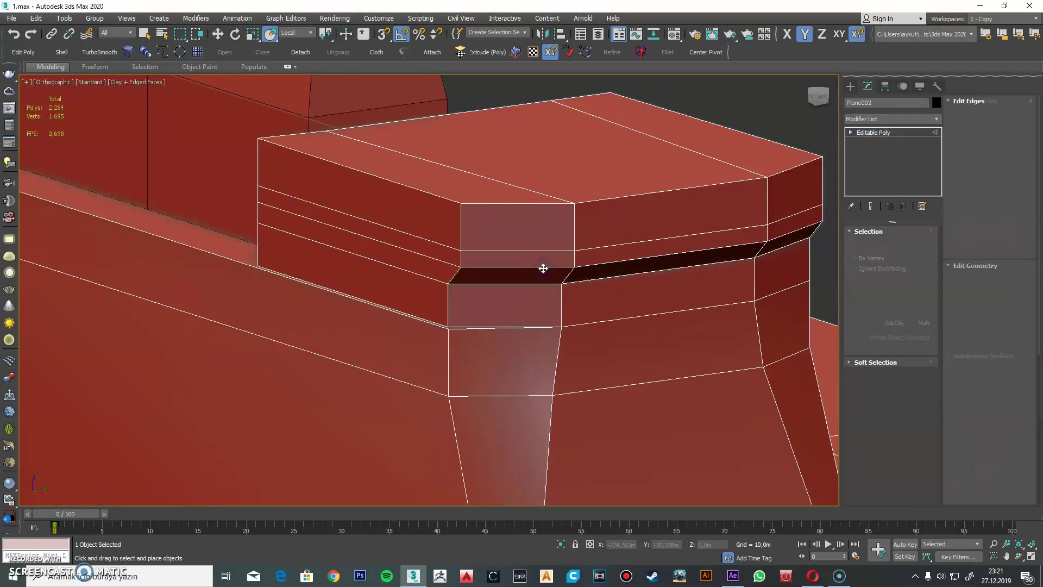
Step: Connect the horizontal edges of the bridge's two corner panels with 3 segments and a pinch of 70
{"action": "left_click", "coordinate": [875, 244]}
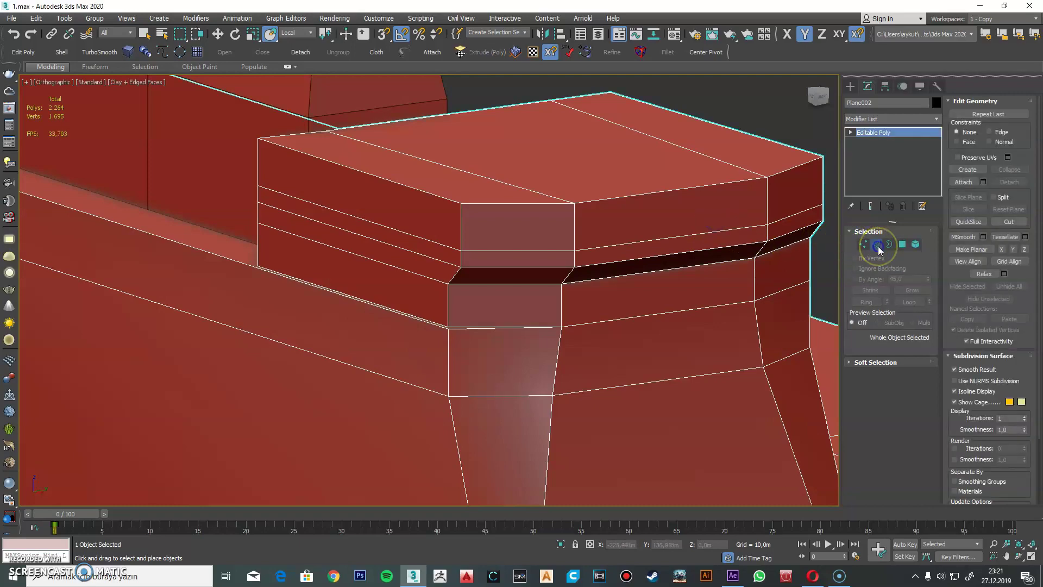
{"action": "scroll", "coordinate": [539, 279], "scroll_direction": "down", "scroll_amount": 5}
{"action": "key", "text": "w"}
{"action": "key", "text": "alt+x"}
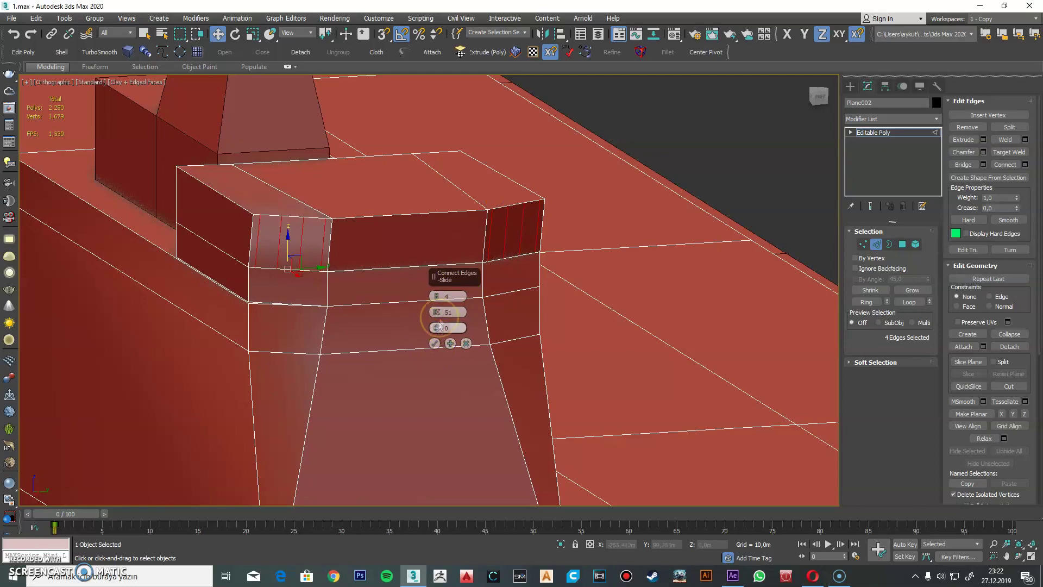
{"action": "left_click", "coordinate": [437, 309]}
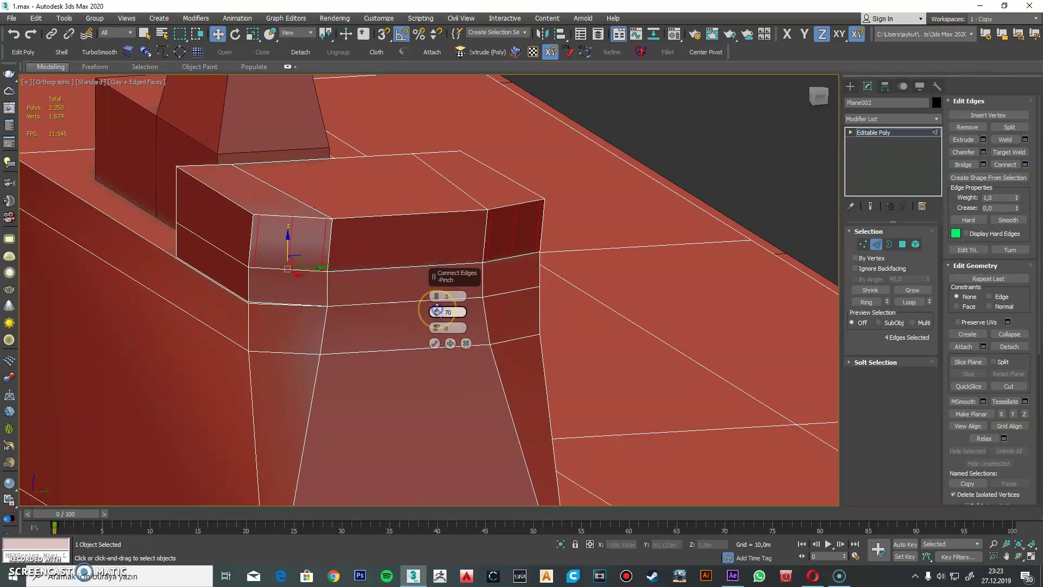
{"action": "left_click", "coordinate": [435, 343]}
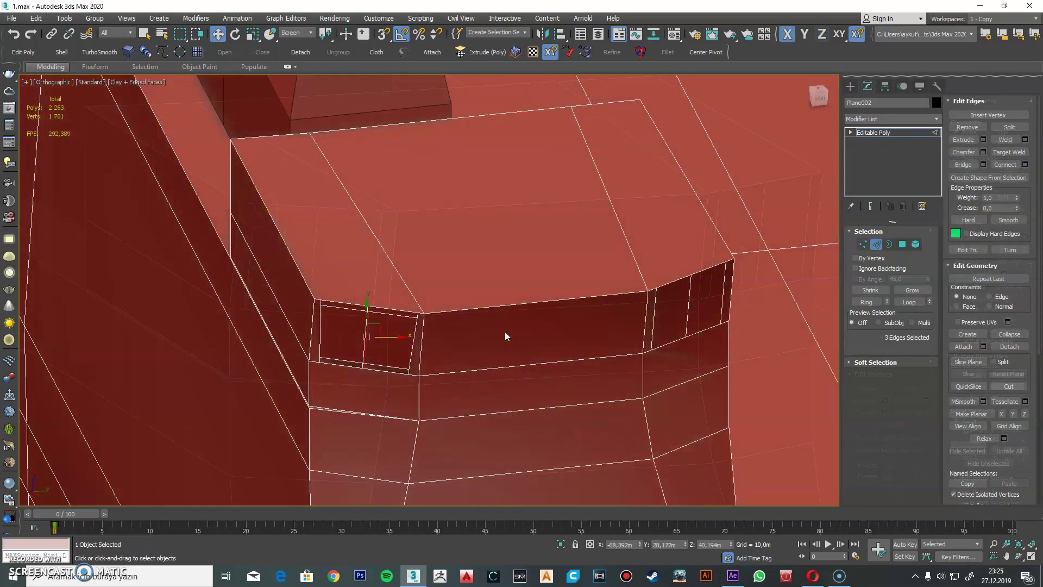
{"action": "scroll", "coordinate": [504, 332], "scroll_direction": "up", "scroll_amount": 5}
{"action": "left_click", "coordinate": [333, 340]}
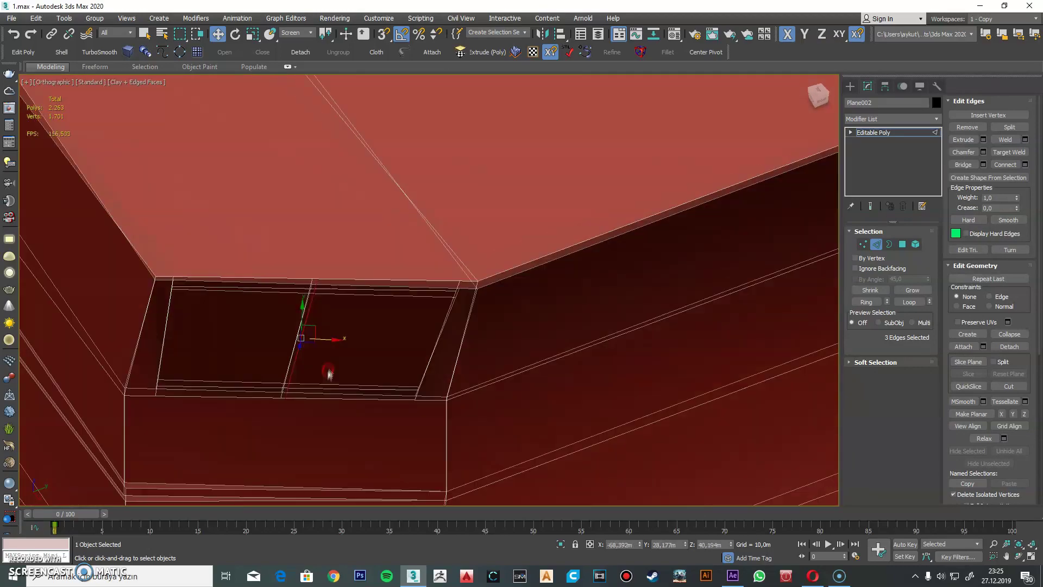
{"action": "scroll", "coordinate": [328, 373], "scroll_direction": "down", "scroll_amount": 3}
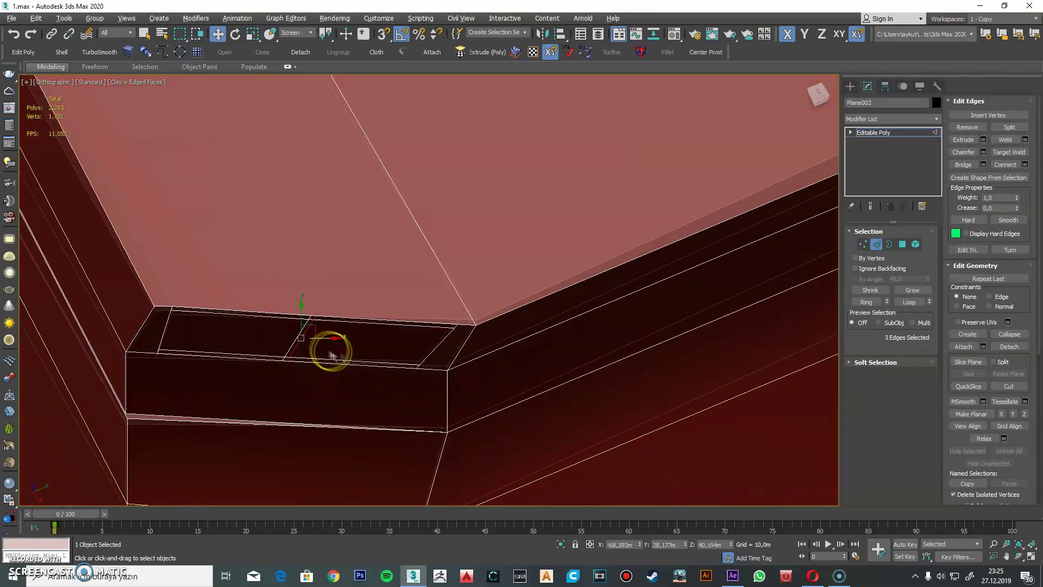
{"action": "middle_click_drag", "start_coordinate": [333, 340], "coordinate": [454, 302], "text": "alt"}
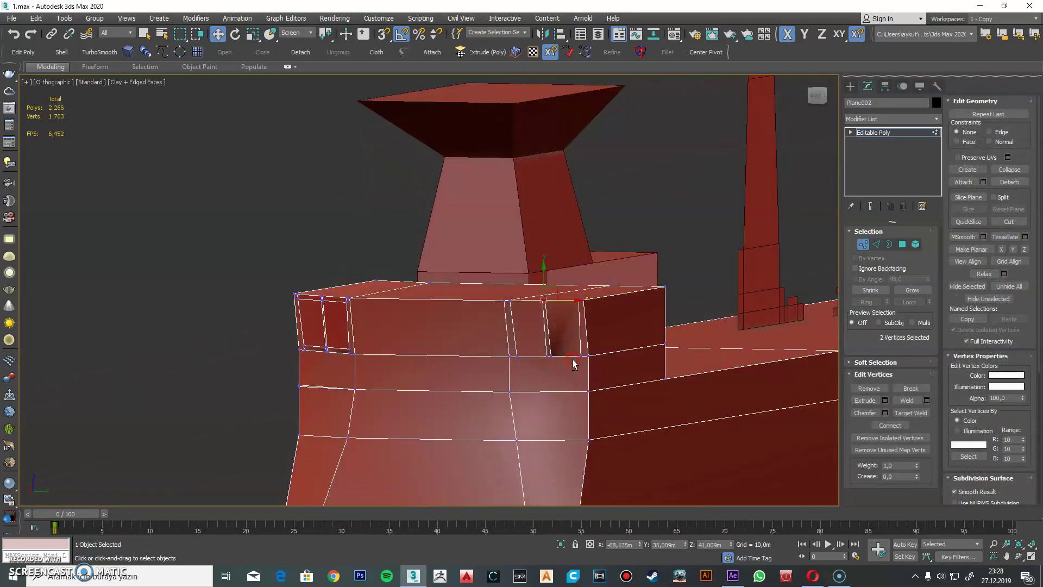
Step: Connect the upright edges at both ends of the bridge's front panel to add window-frame edges between the corner windows
{"action": "key", "text": "2"}
{"action": "left_click", "coordinate": [514, 329], "text": "ctrl"}
{"action": "right_click", "coordinate": [516, 333]}
{"action": "left_click", "coordinate": [354, 330], "text": "ctrl"}
{"action": "right_click", "coordinate": [466, 333]}
{"action": "left_click", "coordinate": [418, 350]}
{"action": "left_click", "coordinate": [434, 343]}
Step: Select two vertices along the upper frame of the bridge's corner window
{"action": "scroll", "coordinate": [538, 340], "scroll_direction": "up", "scroll_amount": 4}
{"action": "key", "text": "1"}
{"action": "left_click", "coordinate": [481, 262]}
{"action": "left_click", "coordinate": [481, 270], "text": "ctrl"}
{"action": "middle_click_drag", "start_coordinate": [485, 278], "coordinate": [508, 371], "text": "alt"}
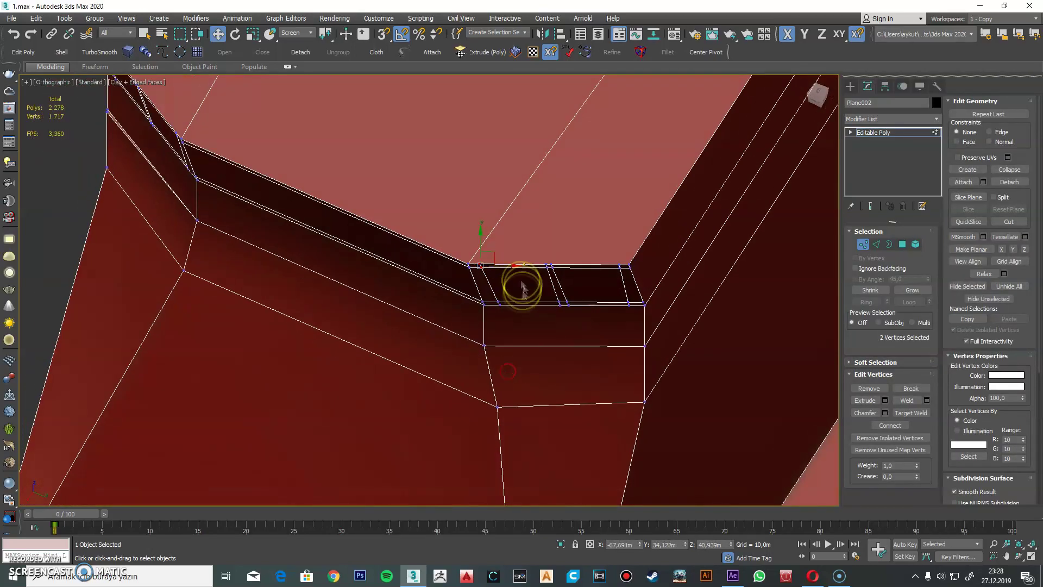
{"action": "middle_click_drag", "start_coordinate": [510, 275], "coordinate": [528, 340], "text": "alt"}
{"action": "scroll", "coordinate": [561, 300], "scroll_direction": "down", "scroll_amount": 4}
{"action": "middle_click_drag", "start_coordinate": [528, 340], "coordinate": [610, 366], "text": "alt"}
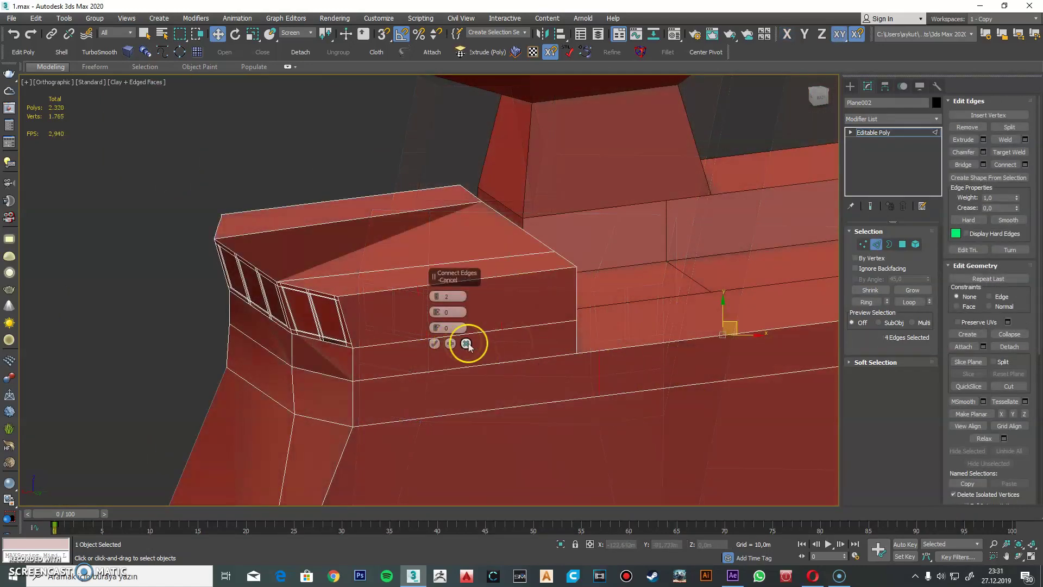
Step: Add vertical dividing edges to the bridge's lower side wall beneath the divided upper panel
{"action": "left_click", "coordinate": [463, 341]}
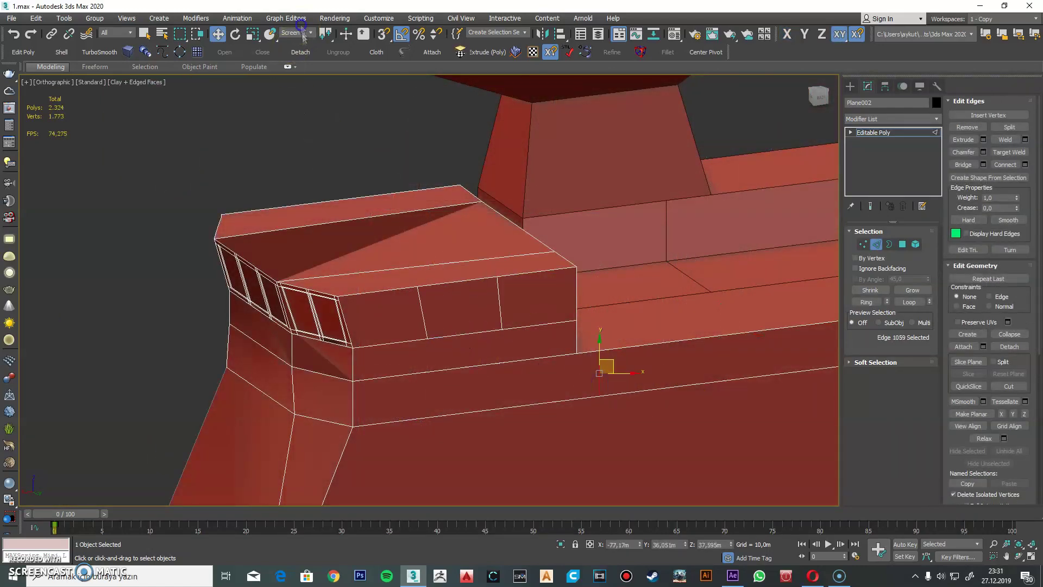
{"action": "right_click", "coordinate": [493, 365]}
{"action": "left_click", "coordinate": [472, 440]}
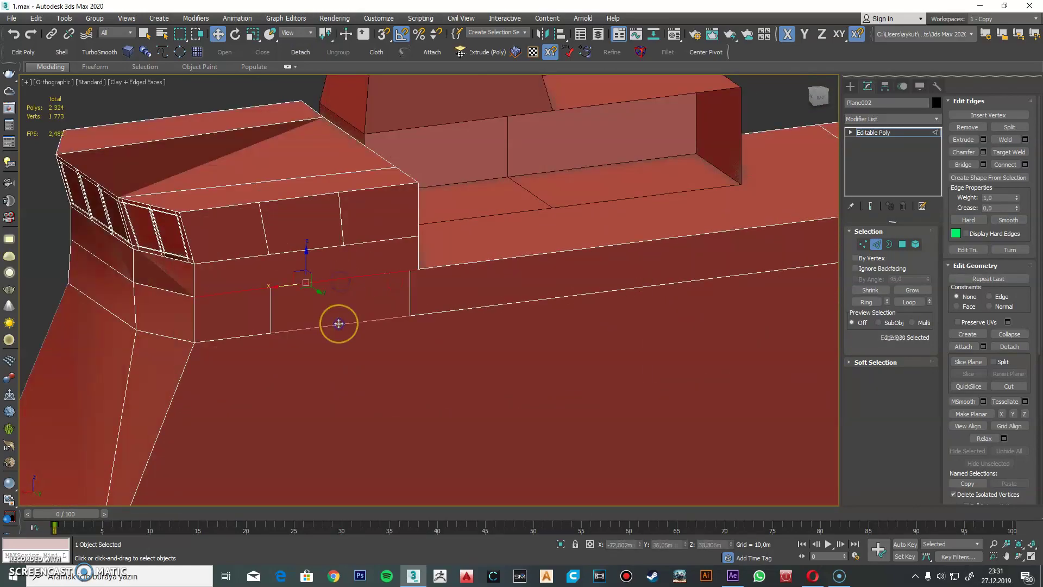
{"action": "right_click", "coordinate": [356, 310]}
{"action": "left_click", "coordinate": [279, 349]}
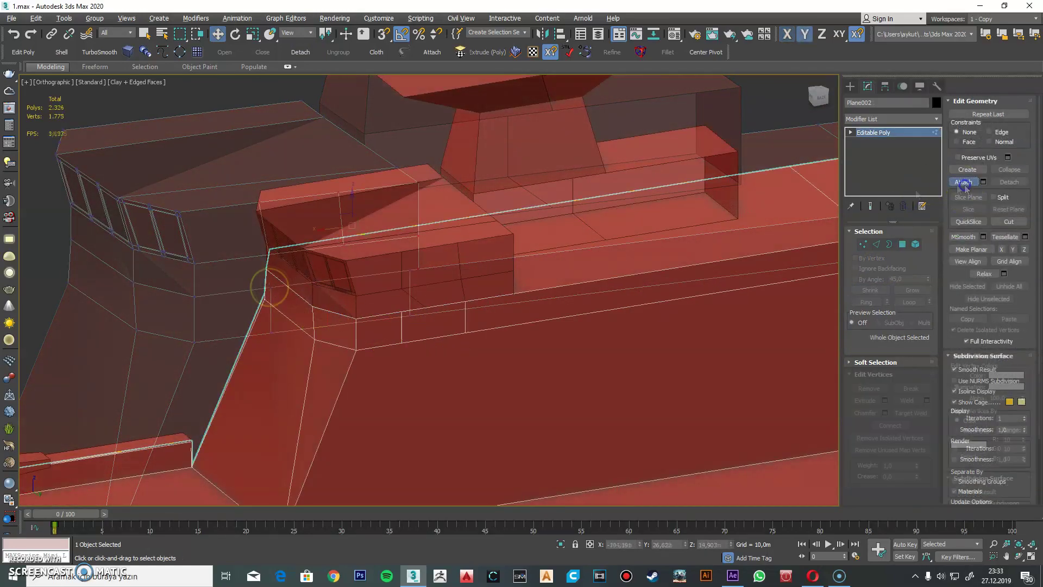
Step: Target-weld the offset vertex on the bridge's side wall to the vertex above the lower dividing edge
{"action": "left_click", "coordinate": [435, 302]}
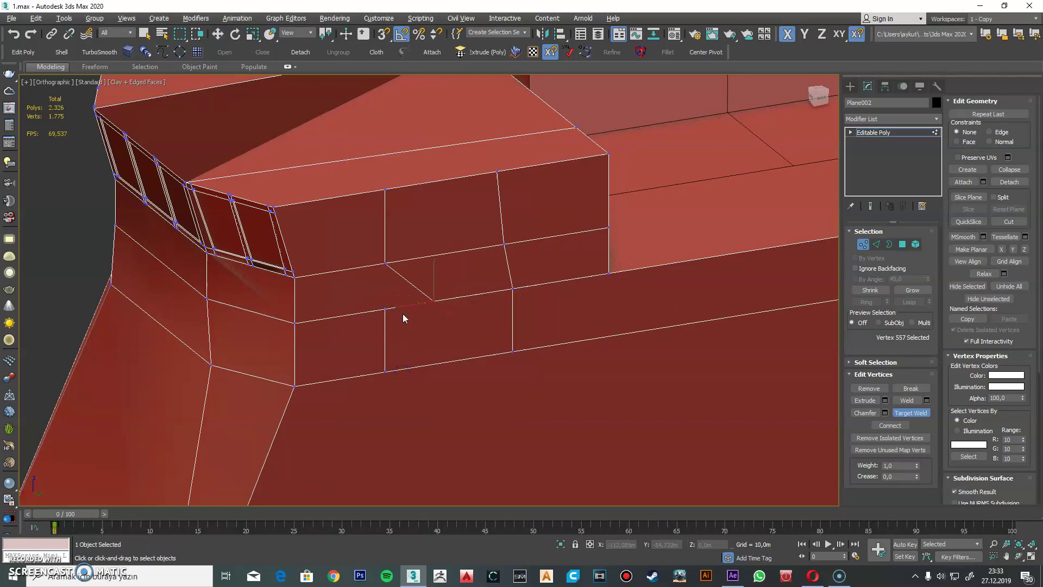
{"action": "left_click", "coordinate": [388, 310]}
{"action": "right_click", "coordinate": [425, 324]}
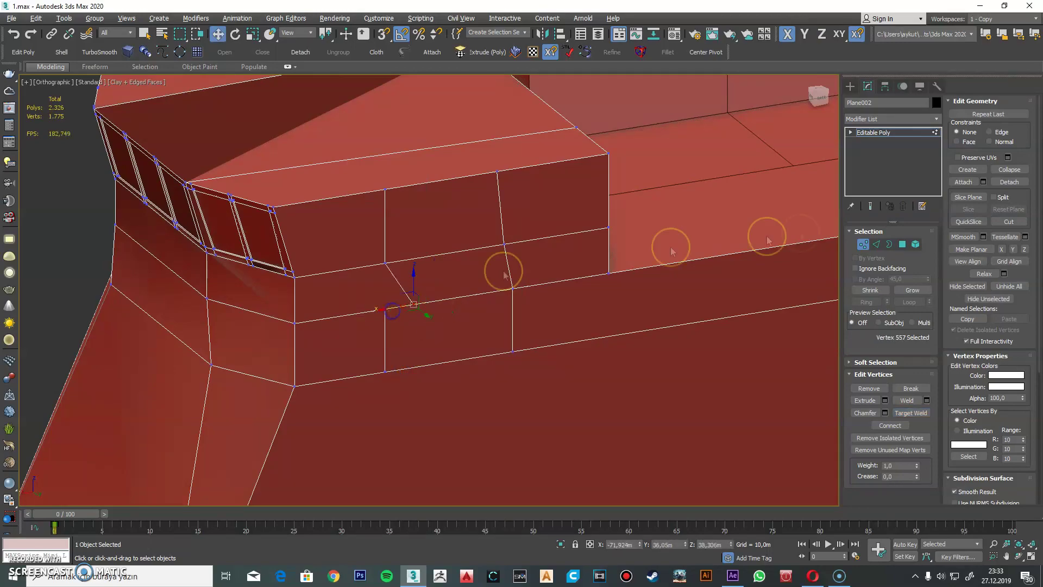
{"action": "left_click", "coordinate": [863, 244]}
{"action": "scroll", "coordinate": [391, 242], "scroll_direction": "down", "scroll_amount": 4}
{"action": "middle_click_drag", "start_coordinate": [470, 295], "coordinate": [521, 306], "text": "alt"}
Step: Delete the narrow strip polygons along the hull's upper deck edge
{"action": "left_click", "coordinate": [350, 256]}
{"action": "scroll", "coordinate": [349, 258], "scroll_direction": "up", "scroll_amount": 5}
{"action": "scroll", "coordinate": [345, 288], "scroll_direction": "up", "scroll_amount": 4}
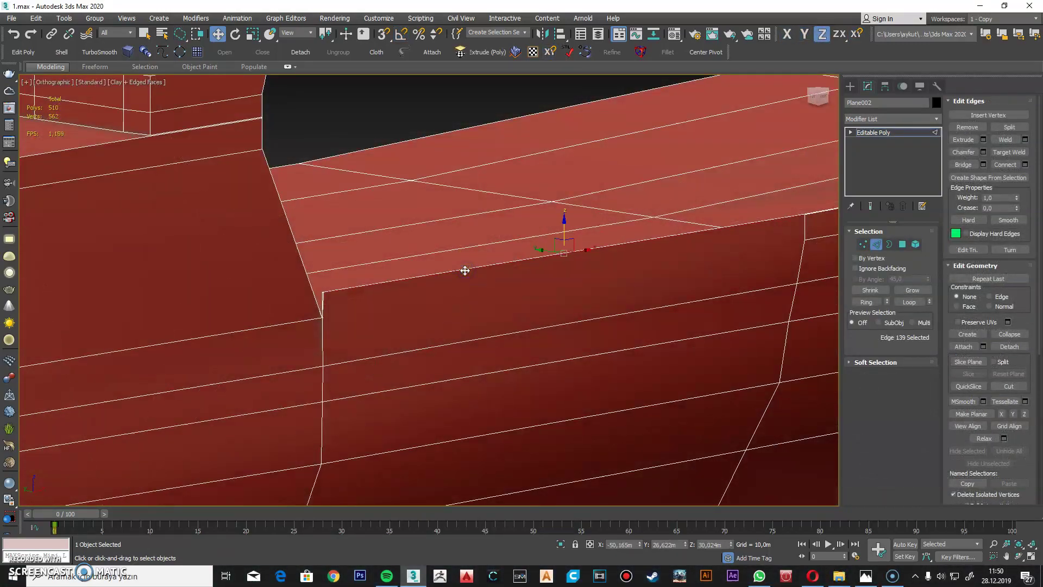
{"action": "key", "text": "4"}
{"action": "left_click", "coordinate": [461, 282]}
{"action": "key", "text": "Delete"}
{"action": "left_click", "coordinate": [461, 282]}
{"action": "key", "text": "Delete"}
{"action": "left_click", "coordinate": [932, 541]}
{"action": "left_click", "coordinate": [394, 293]}
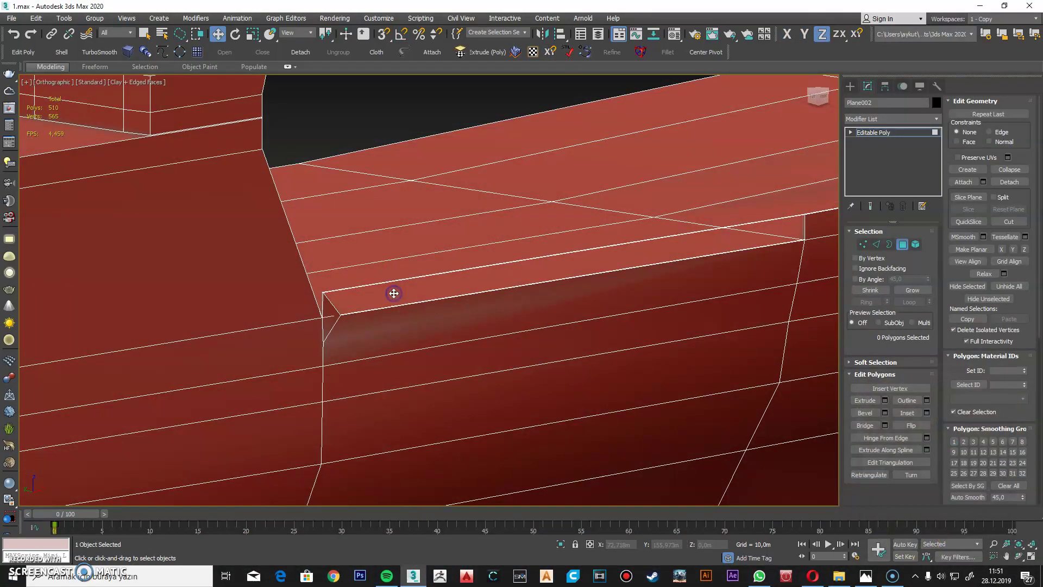
Step: Delete the leftover small polygons at both ends of the deck-edge strip
{"action": "scroll", "coordinate": [808, 211], "scroll_direction": "up", "scroll_amount": 8}
{"action": "left_click", "coordinate": [692, 265]}
{"action": "key", "text": "Delete"}
{"action": "scroll", "coordinate": [597, 288], "scroll_direction": "down", "scroll_amount": 7}
{"action": "scroll", "coordinate": [229, 348], "scroll_direction": "up", "scroll_amount": 5}
{"action": "left_click", "coordinate": [256, 305]}
{"action": "key", "text": "Delete"}
{"action": "scroll", "coordinate": [345, 272], "scroll_direction": "down", "scroll_amount": 4}
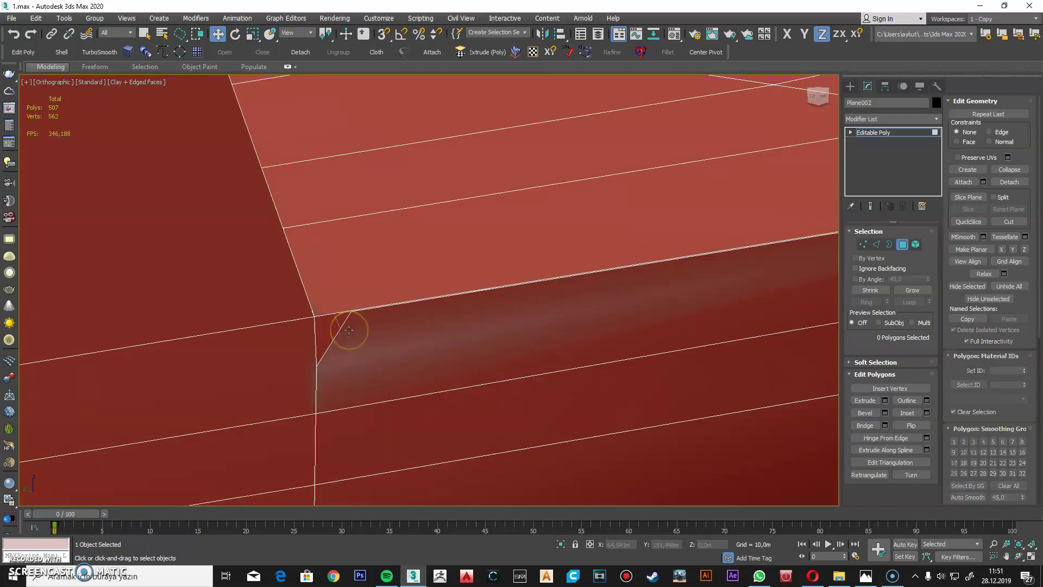
Step: Select the vertex at the corner where the deck edge meets the hull side
{"action": "key", "text": "1"}
{"action": "scroll", "coordinate": [349, 316], "scroll_direction": "down", "scroll_amount": 2}
{"action": "left_click", "coordinate": [350, 322]}
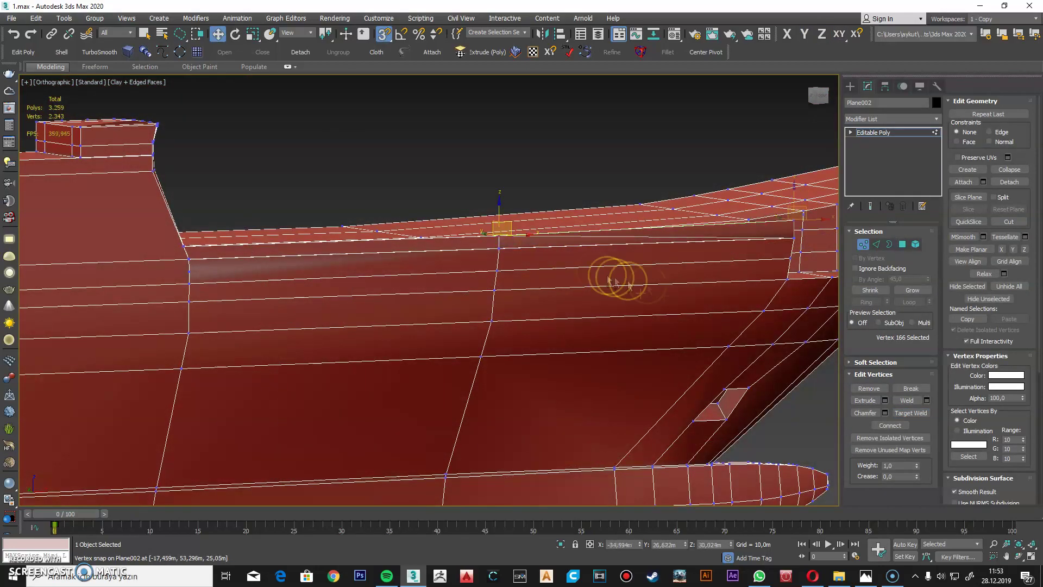
Step: Pick the deck-edge vertices near the bow with vertex snapping, and finish vertex editing on the hull
{"action": "middle_click_drag", "start_coordinate": [597, 274], "coordinate": [671, 239], "text": "alt"}
{"action": "scroll", "coordinate": [672, 234], "scroll_direction": "up", "scroll_amount": 4}
{"action": "left_click", "coordinate": [685, 179]}
{"action": "scroll", "coordinate": [682, 159], "scroll_direction": "down", "scroll_amount": 2}
{"action": "left_click", "coordinate": [471, 348]}
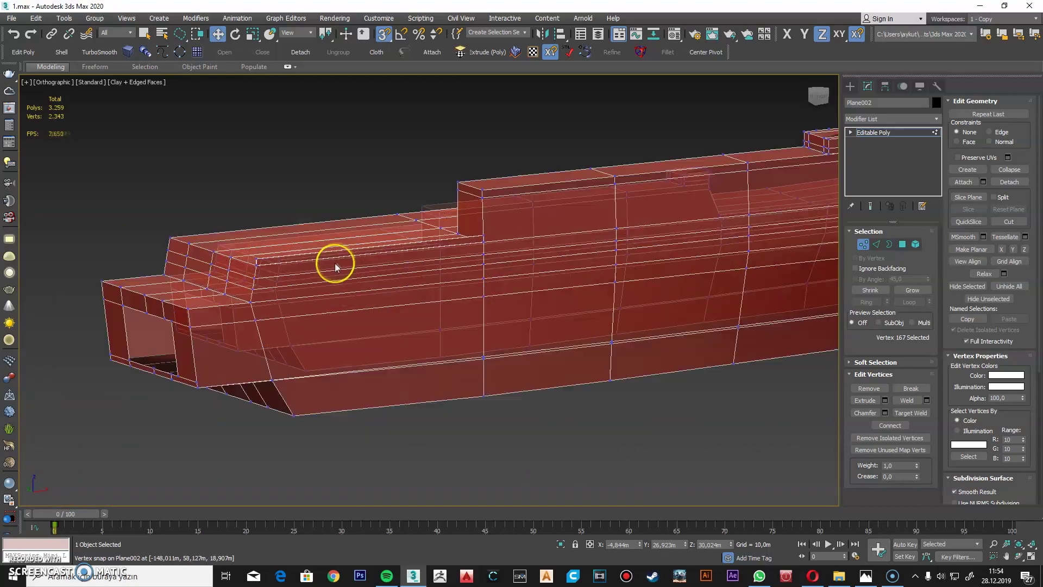
{"action": "key", "text": "1"}
{"action": "middle_click_drag", "start_coordinate": [349, 263], "coordinate": [565, 302], "text": "alt"}
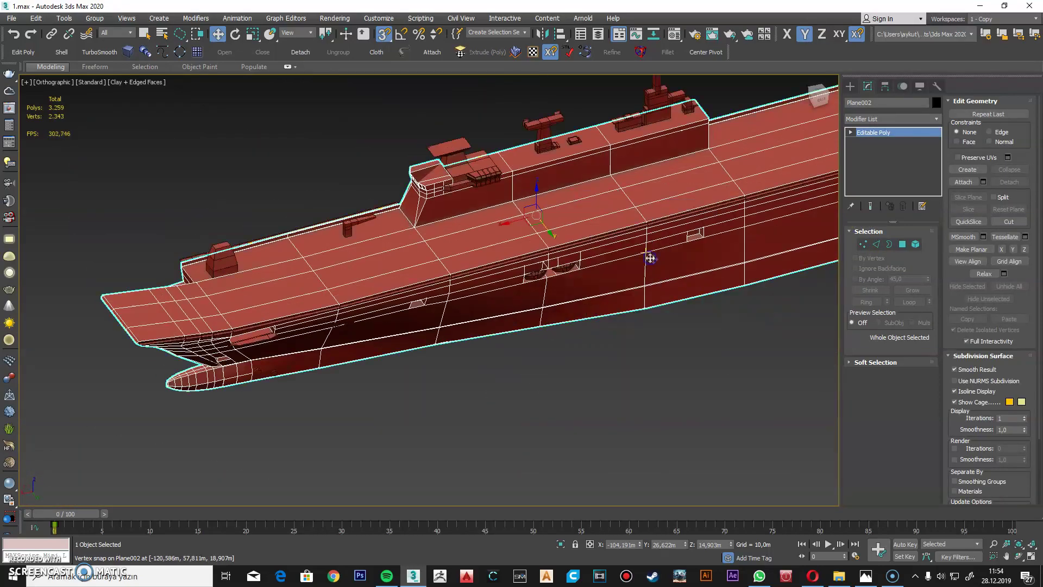
Step: Adjust the inner corner vertices of the box's inset outline to even out the border around its large face
{"action": "left_click", "coordinate": [156, 411]}
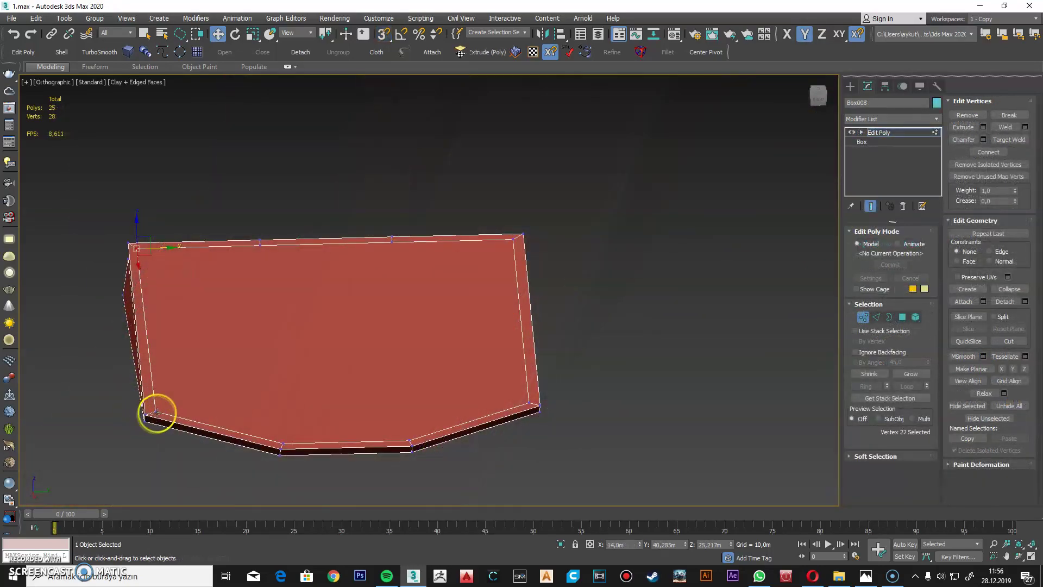
{"action": "scroll", "coordinate": [157, 411], "scroll_direction": "up", "scroll_amount": 5}
{"action": "left_click", "coordinate": [163, 417]}
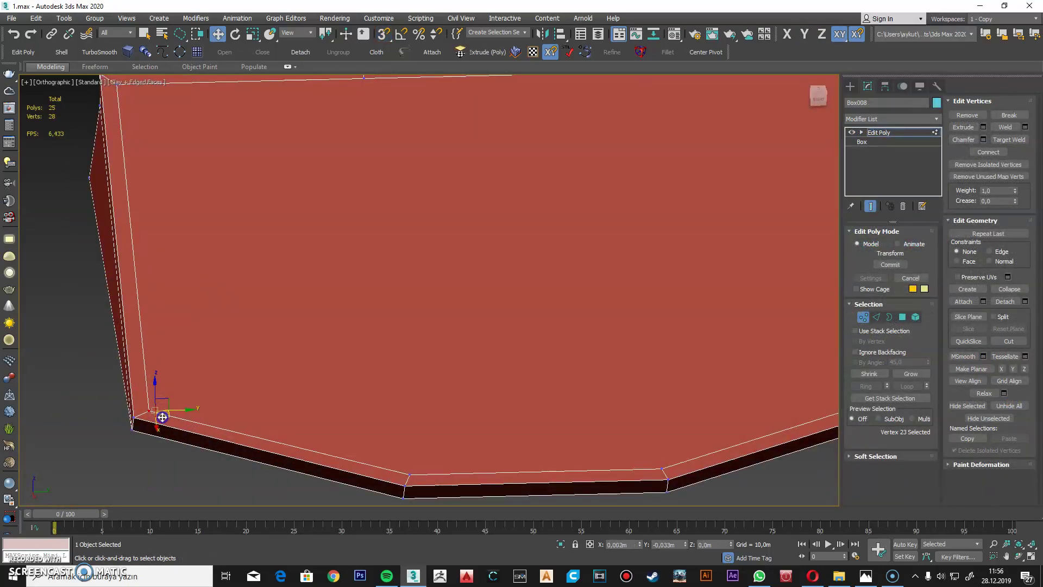
{"action": "middle_click_drag", "start_coordinate": [149, 239], "coordinate": [165, 313]}
{"action": "left_click", "coordinate": [134, 162]}
{"action": "left_click_drag", "start_coordinate": [157, 159], "coordinate": [153, 159]}
{"action": "middle_click_drag", "start_coordinate": [597, 201], "coordinate": [266, 217]}
{"action": "left_click", "coordinate": [569, 194]}
{"action": "middle_click_drag", "start_coordinate": [605, 348], "coordinate": [576, 253]}
{"action": "left_click", "coordinate": [556, 393]}
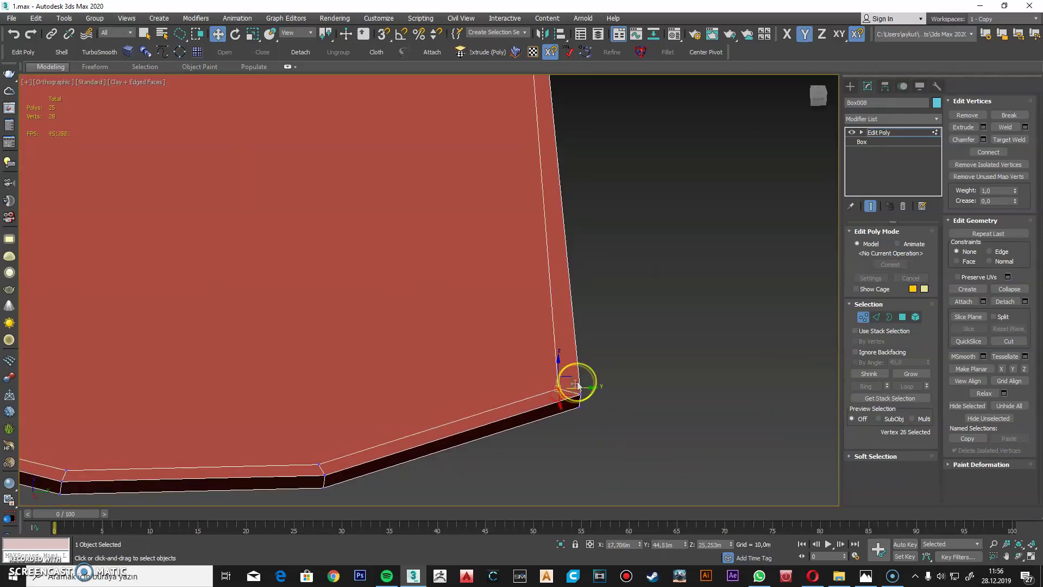
{"action": "middle_click_drag", "start_coordinate": [572, 403], "coordinate": [572, 393], "text": "alt"}
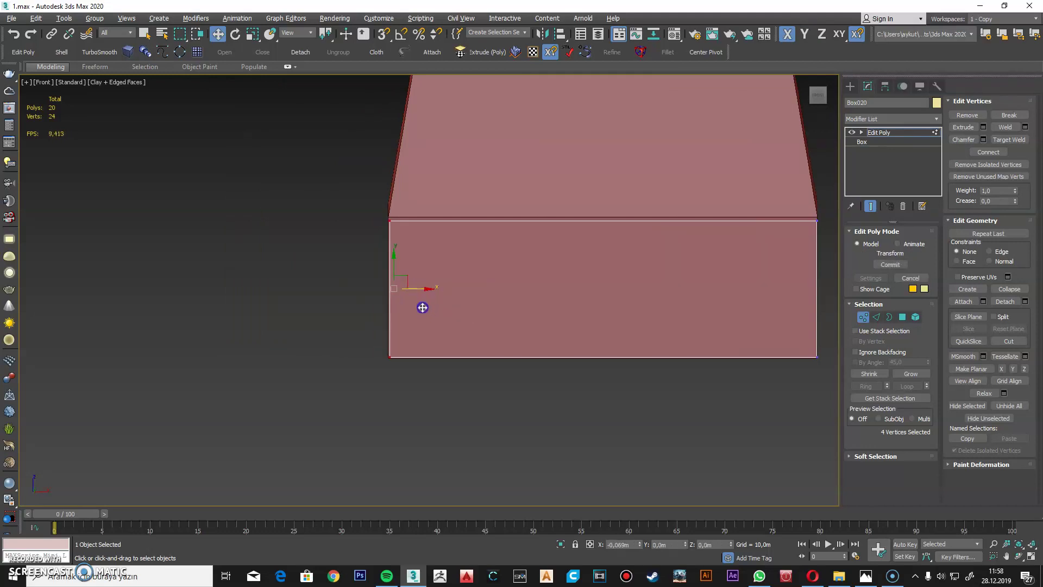
Step: Shift the four side vertices of the tapered box along the X axis
{"action": "left_click_drag", "start_coordinate": [423, 307], "coordinate": [422, 315]}
{"action": "scroll", "coordinate": [422, 315], "scroll_direction": "down", "scroll_amount": 2}
{"action": "middle_click_drag", "start_coordinate": [422, 315], "coordinate": [261, 340]}
Step: Select a face of the tapered box and modify it with polygon editing commands
{"action": "key", "text": "4"}
{"action": "middle_click_drag", "start_coordinate": [411, 248], "coordinate": [447, 289], "text": "alt"}
{"action": "left_click", "coordinate": [447, 288]}
{"action": "right_click", "coordinate": [448, 288]}
{"action": "left_click", "coordinate": [354, 315]}
{"action": "right_click", "coordinate": [441, 287]}
{"action": "left_click", "coordinate": [345, 327]}
{"action": "left_click_drag", "start_coordinate": [437, 312], "coordinate": [481, 197]}
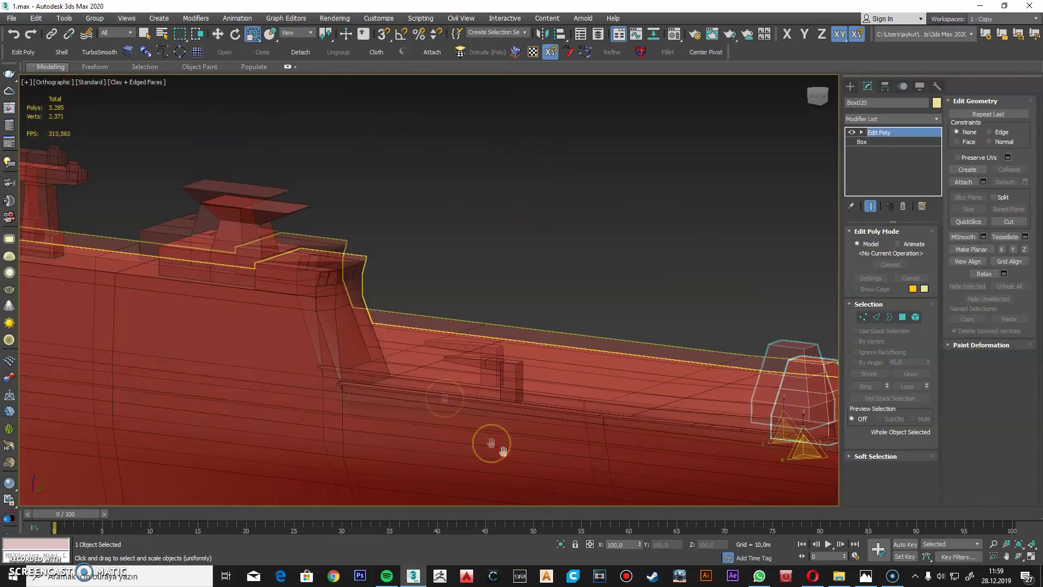
Step: Connect the lengthwise deck and hull edges near the stern with 1 segment to add a crosswise edge loop
{"action": "right_click", "coordinate": [451, 274]}
{"action": "left_click", "coordinate": [358, 312]}
{"action": "scroll", "coordinate": [370, 324], "scroll_direction": "down", "scroll_amount": 5}
{"action": "scroll", "coordinate": [401, 330], "scroll_direction": "up", "scroll_amount": 3}
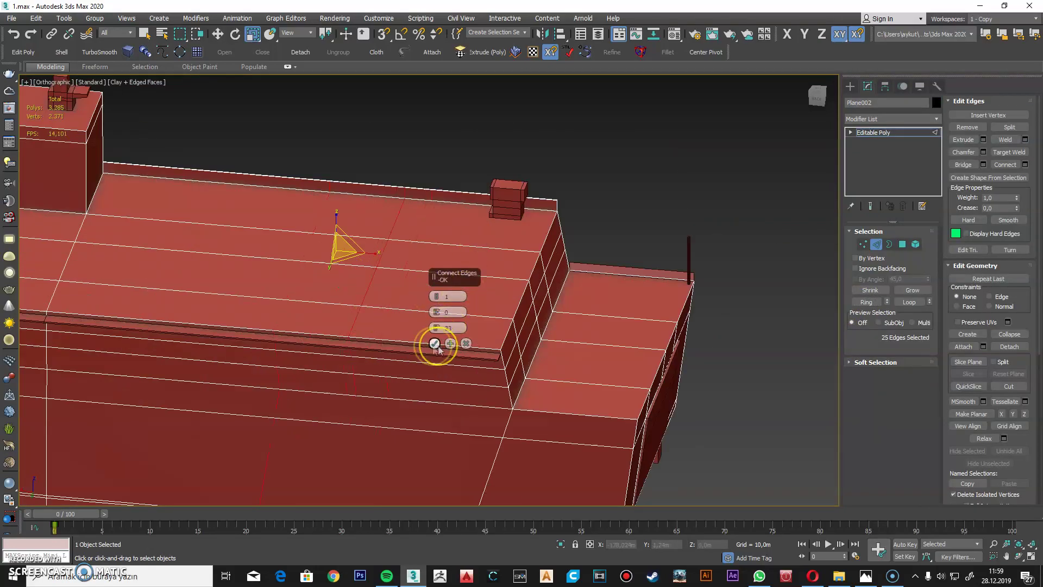
{"action": "left_click", "coordinate": [435, 343]}
{"action": "middle_click_drag", "start_coordinate": [434, 345], "coordinate": [509, 352], "text": "alt"}
{"action": "middle_click_drag", "start_coordinate": [448, 367], "coordinate": [524, 353], "text": "alt"}
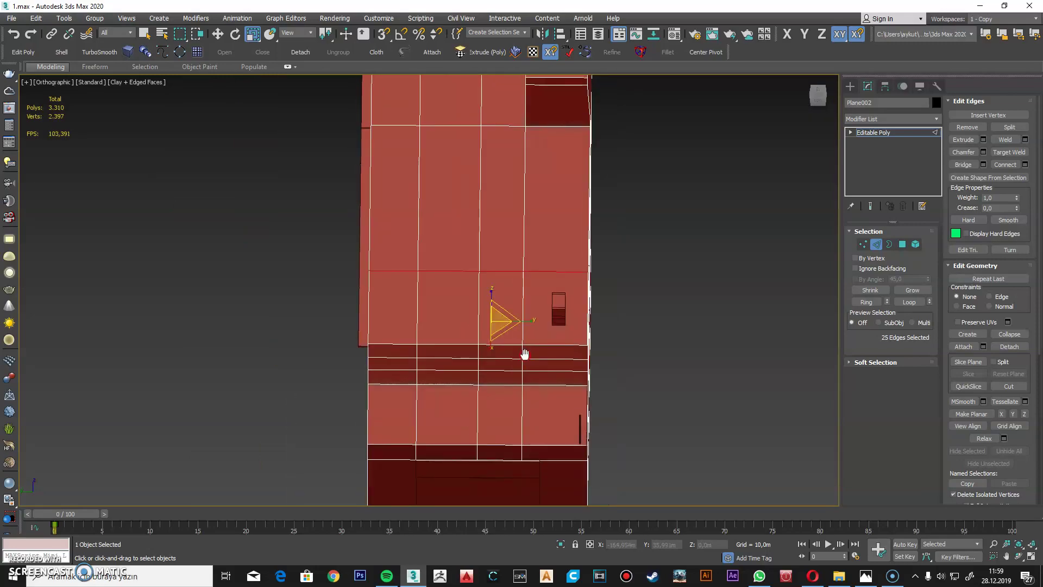
{"action": "left_click", "coordinate": [536, 303]}
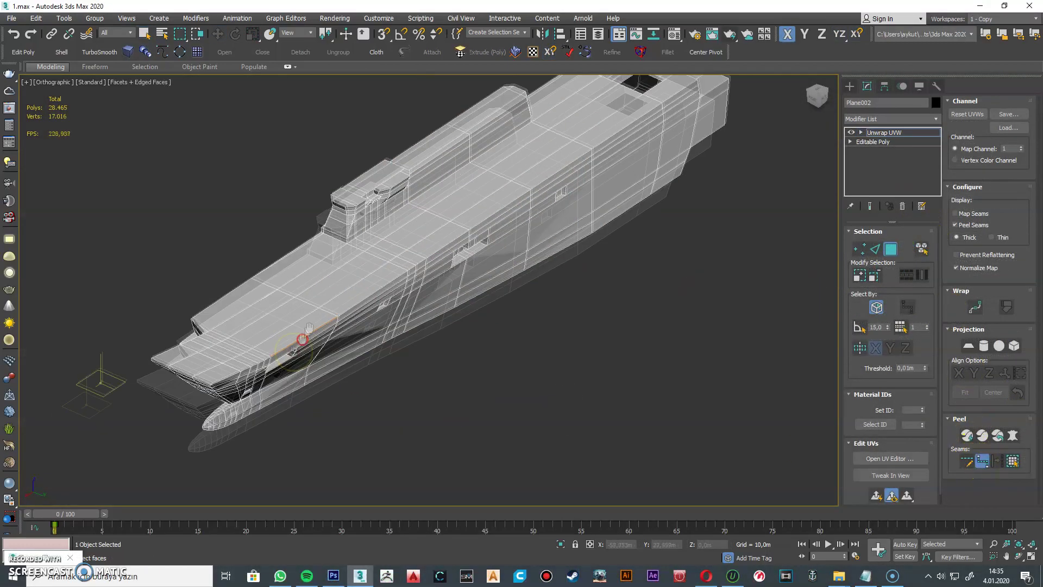
{"action": "scroll", "coordinate": [303, 338], "scroll_direction": "up", "scroll_amount": 6}
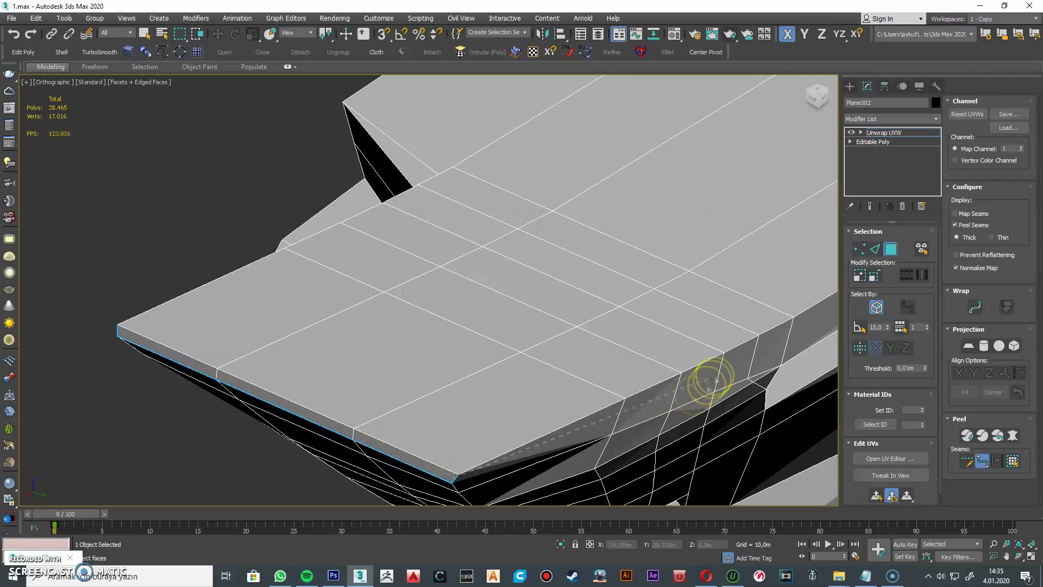
{"action": "middle_click_drag", "start_coordinate": [713, 376], "coordinate": [263, 416]}
{"action": "left_click", "coordinate": [411, 329]}
{"action": "scroll", "coordinate": [410, 330], "scroll_direction": "down", "scroll_amount": 3}
{"action": "right_click", "coordinate": [26, 52]}
{"action": "left_click", "coordinate": [15, 34]}
Step: Mark point-to-point peel seams along the deck's outer edge and around the rectangular deck opening
{"action": "scroll", "coordinate": [226, 428], "scroll_direction": "up", "scroll_amount": 3}
{"action": "left_click", "coordinate": [223, 371]}
{"action": "left_click", "coordinate": [396, 291]}
{"action": "scroll", "coordinate": [270, 351], "scroll_direction": "down", "scroll_amount": 4}
{"action": "middle_click_drag", "start_coordinate": [461, 305], "coordinate": [185, 467]}
{"action": "left_click", "coordinate": [251, 478]}
{"action": "scroll", "coordinate": [453, 315], "scroll_direction": "up", "scroll_amount": 4}
{"action": "left_click", "coordinate": [402, 291]}
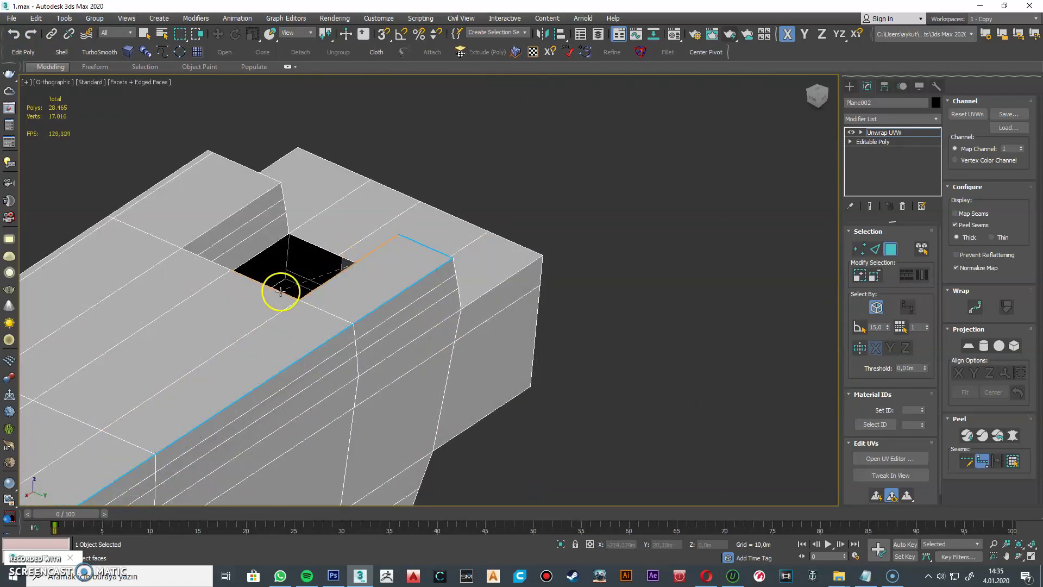
{"action": "scroll", "coordinate": [370, 201], "scroll_direction": "down", "scroll_amount": 4}
{"action": "scroll", "coordinate": [350, 201], "scroll_direction": "up", "scroll_amount": 3}
{"action": "scroll", "coordinate": [496, 349], "scroll_direction": "down", "scroll_amount": 5}
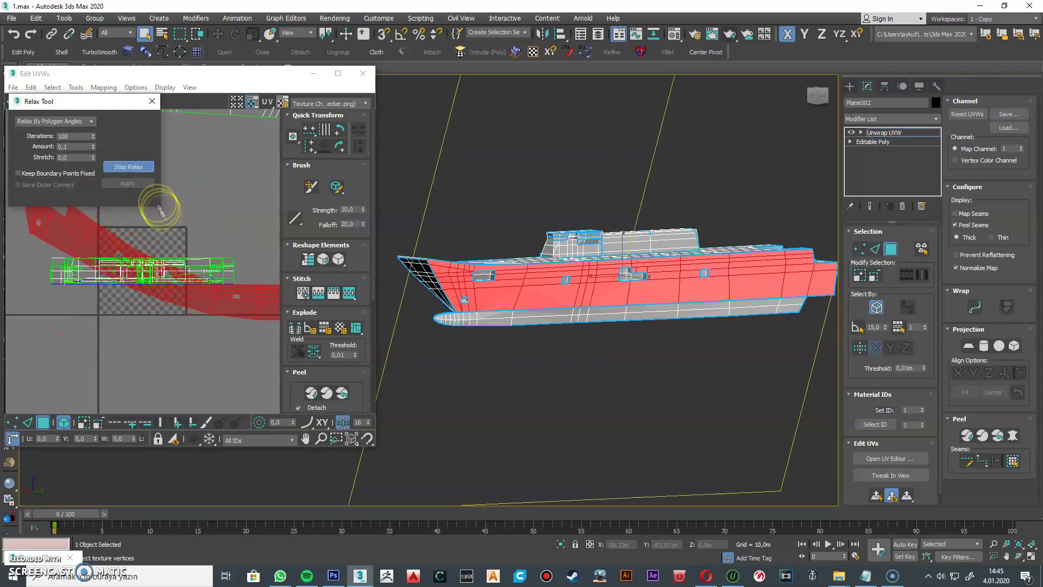
Step: Relax the hull side's UVs by polygon angles with 100 iterations and amount 0.22, and move the piece below the texture square
{"action": "scroll", "coordinate": [219, 298], "scroll_direction": "down", "scroll_amount": 2}
{"action": "middle_click_drag", "start_coordinate": [244, 274], "coordinate": [182, 264]}
{"action": "left_click", "coordinate": [129, 166]}
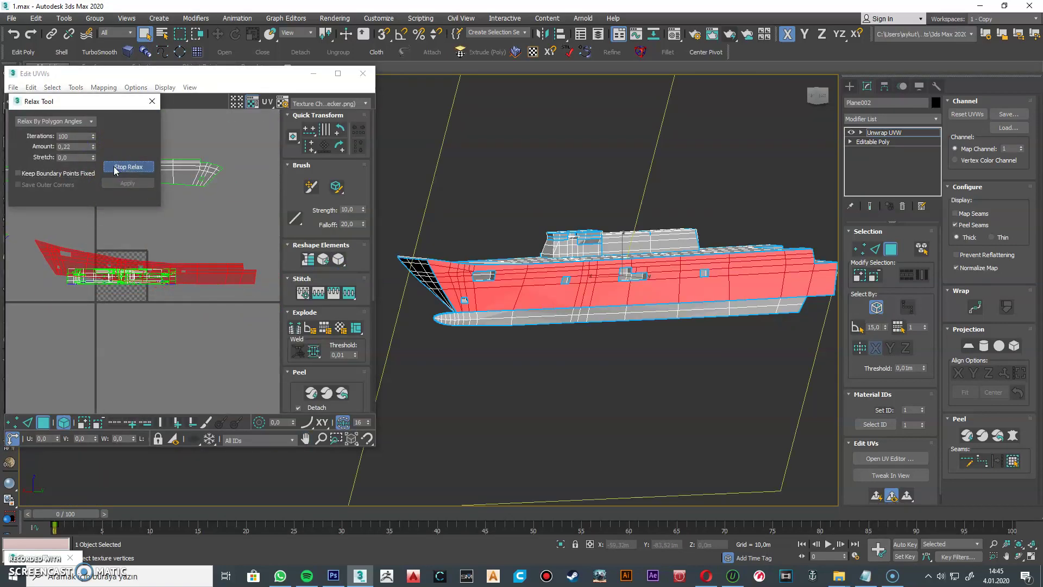
{"action": "left_click", "coordinate": [152, 101]}
{"action": "scroll", "coordinate": [169, 238], "scroll_direction": "down", "scroll_amount": 3}
{"action": "left_click_drag", "start_coordinate": [155, 226], "coordinate": [155, 292]}
Step: Select the lower hull faces and unwrap them with Pelt Map
{"action": "left_click", "coordinate": [519, 316]}
{"action": "middle_click_drag", "start_coordinate": [756, 414], "coordinate": [706, 402], "text": "alt"}
{"action": "left_click", "coordinate": [1013, 435]}
{"action": "left_click", "coordinate": [495, 176]}
{"action": "left_click", "coordinate": [506, 229]}
{"action": "scroll", "coordinate": [125, 293], "scroll_direction": "down", "scroll_amount": 1}
{"action": "scroll", "coordinate": [190, 291], "scroll_direction": "up", "scroll_amount": 1}
{"action": "left_click", "coordinate": [546, 417]}
Step: Relax the lower hull's UVs by polygon angles with 100 iterations and amount 0.43
{"action": "left_click_drag", "start_coordinate": [338, 259], "coordinate": [339, 273]}
{"action": "left_click", "coordinate": [118, 166]}
{"action": "left_click_drag", "start_coordinate": [76, 101], "coordinate": [498, 157]}
{"action": "scroll", "coordinate": [168, 235], "scroll_direction": "down", "scroll_amount": 2}
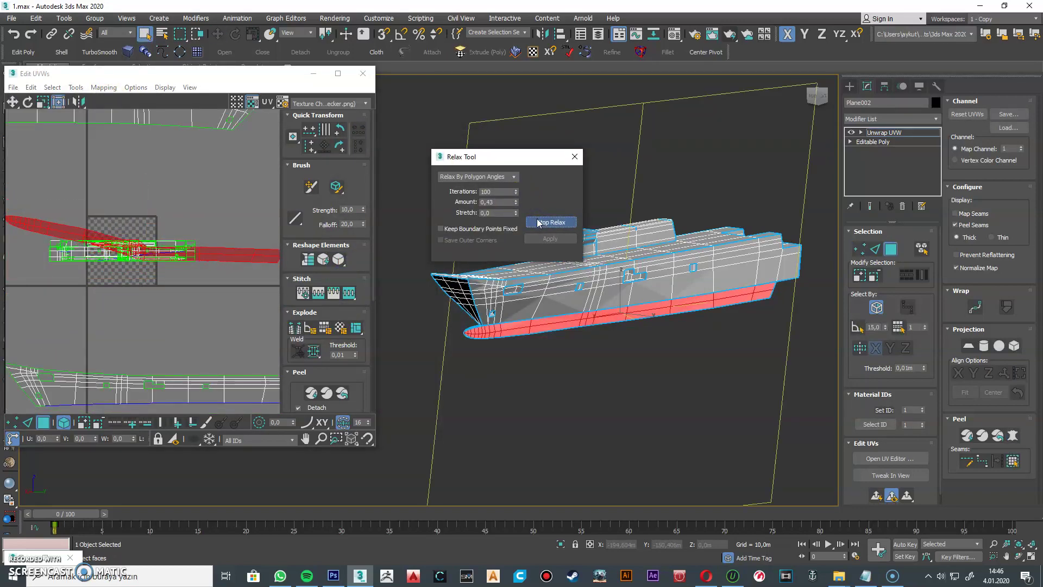
{"action": "left_click", "coordinate": [574, 157]}
Step: Move and enlarge the Edit UVWs window to show more of the UV layout
{"action": "left_click_drag", "start_coordinate": [163, 73], "coordinate": [270, 66]}
{"action": "left_click_drag", "start_coordinate": [480, 438], "coordinate": [757, 495]}
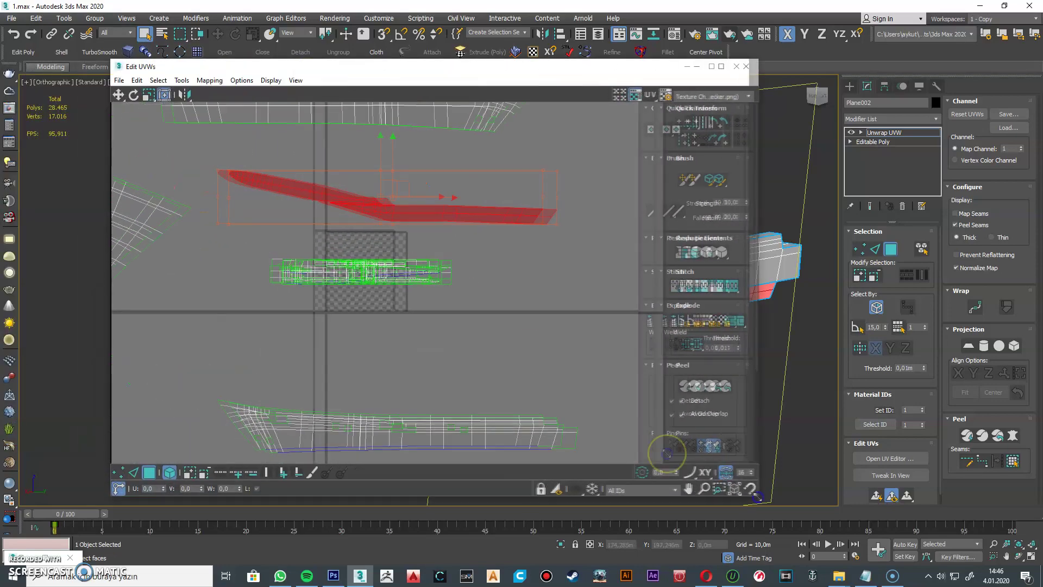
{"action": "left_click", "coordinate": [728, 266]}
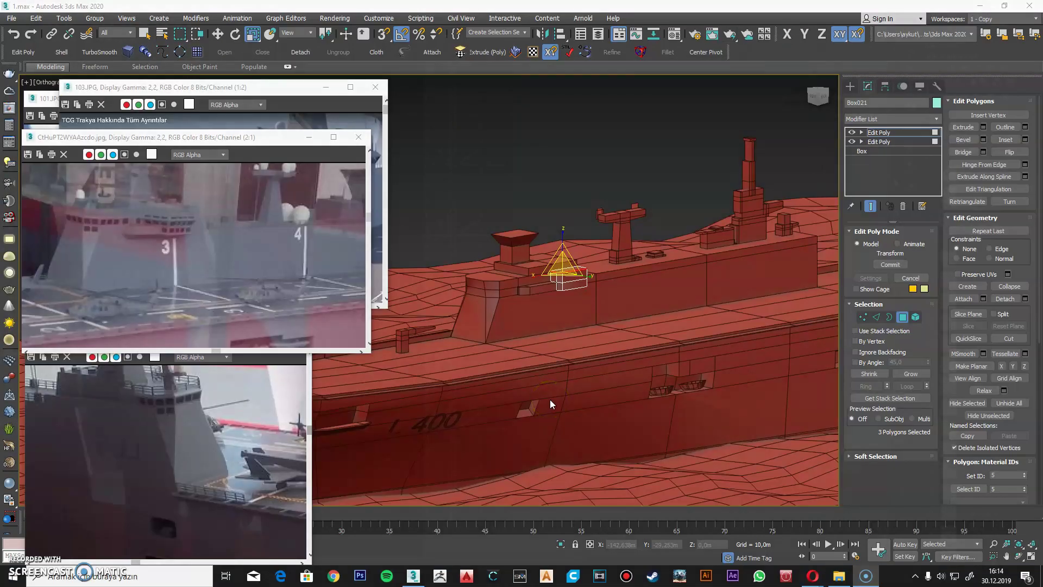
{"action": "scroll", "coordinate": [582, 298], "scroll_direction": "up", "scroll_amount": 2}
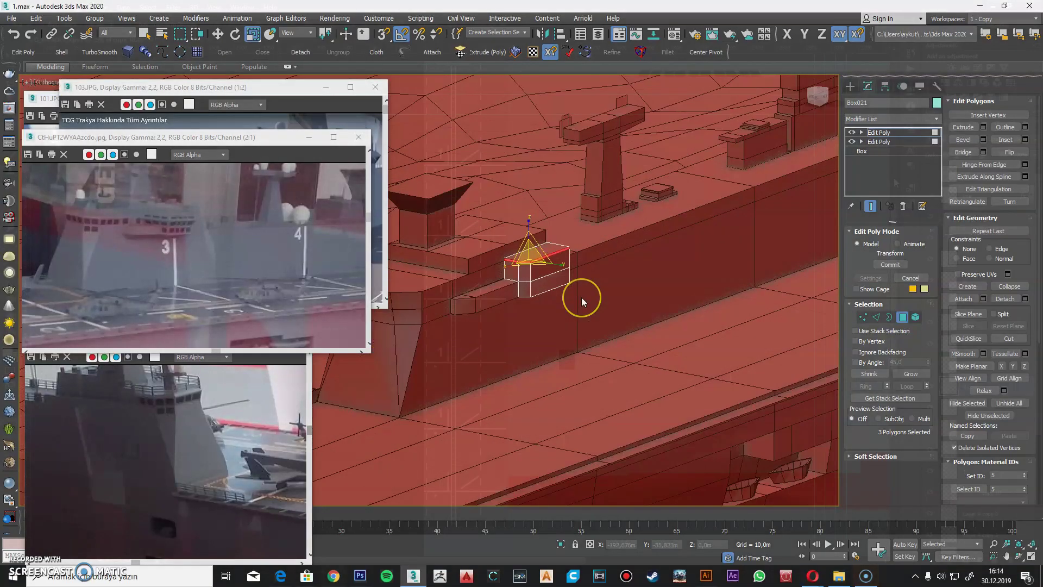
{"action": "scroll", "coordinate": [581, 298], "scroll_direction": "up", "scroll_amount": 5}
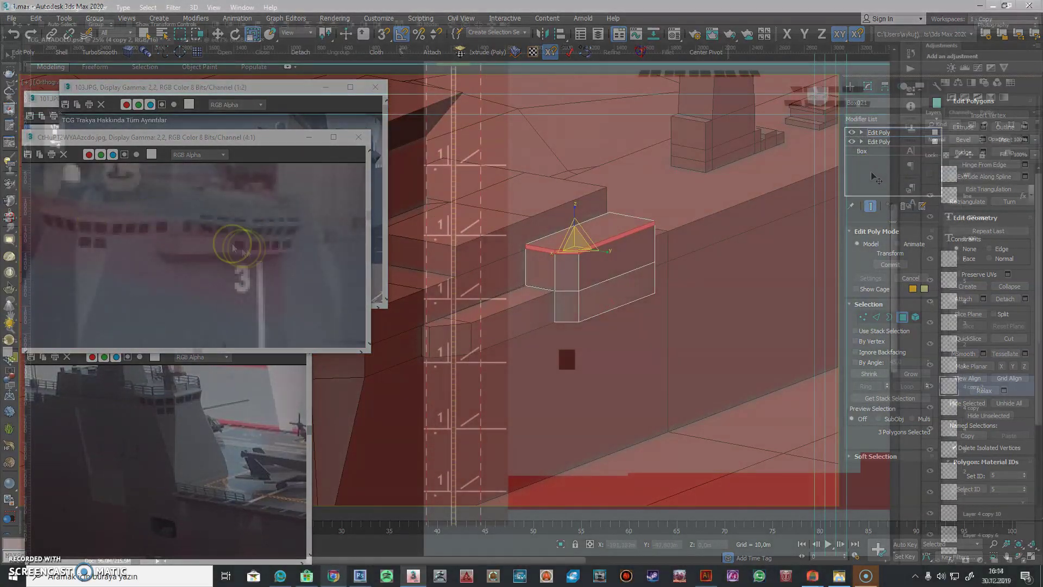
Step: In Photoshop, delete the duplicated deck number layers from layer 2 up to 4 copy 2
{"action": "left_click", "coordinate": [930, 470]}
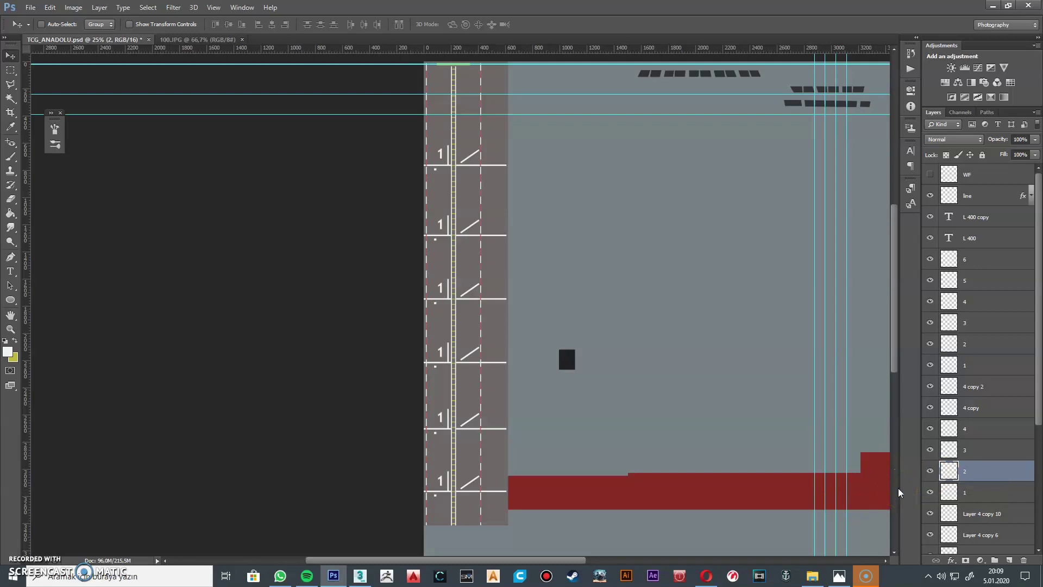
{"action": "left_click", "coordinate": [981, 387], "text": "shift"}
{"action": "key", "text": "Delete"}
Step: Add the white text numbers 2 and 3 beside the second and third deck marks
{"action": "key", "text": "t"}
{"action": "left_click", "coordinate": [440, 231]}
{"action": "type", "text": "2"}
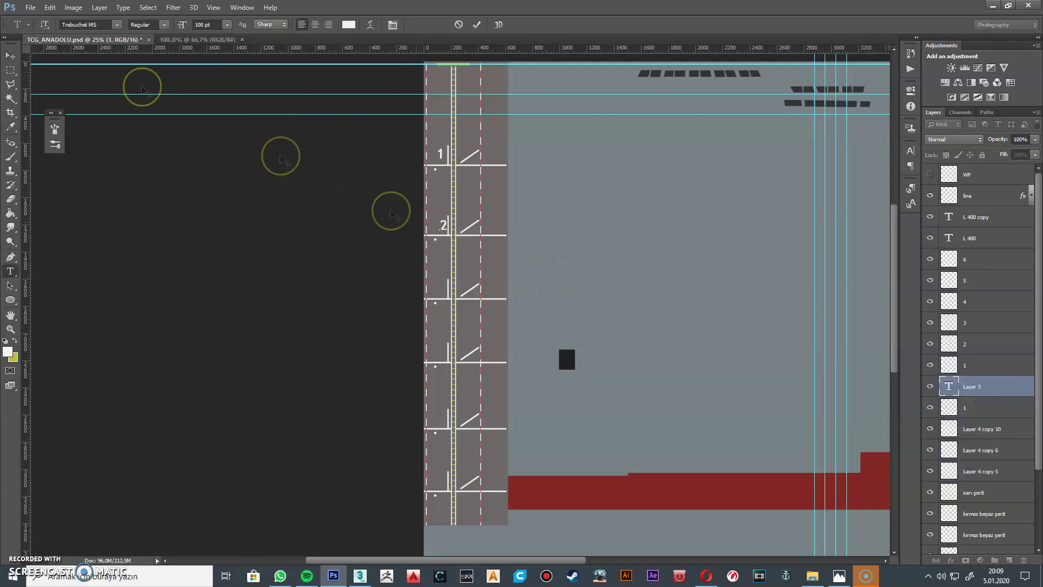
{"action": "left_click", "coordinate": [11, 56]}
{"action": "key", "text": "t"}
{"action": "left_click", "coordinate": [440, 292]}
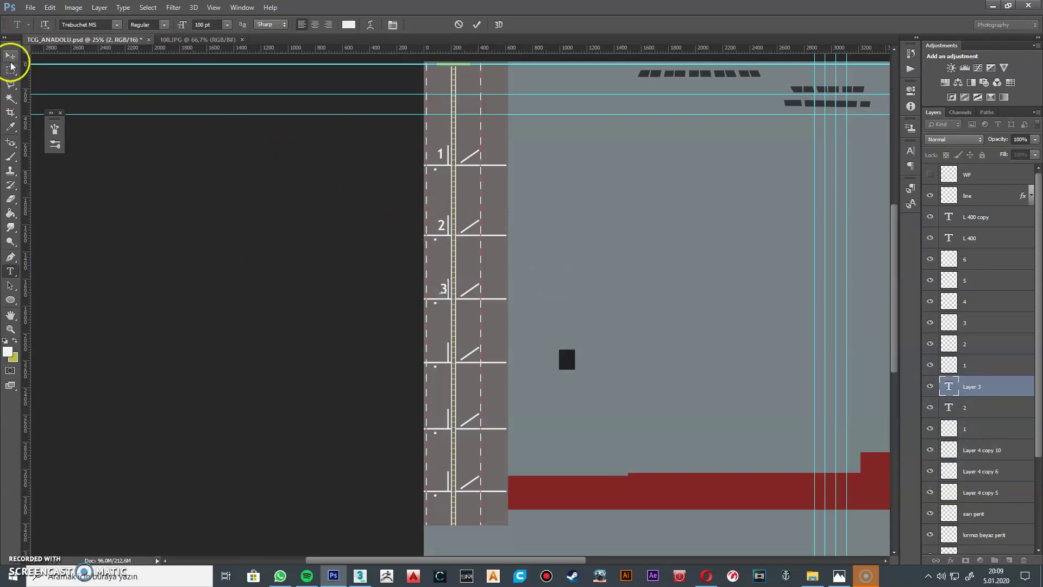
{"action": "left_click", "coordinate": [11, 60]}
Step: Add the text number 4 beside the fourth deck mark and start a new text at the fifth mark
{"action": "key", "text": "t"}
{"action": "left_click", "coordinate": [441, 352]}
{"action": "type", "text": "4"}
{"action": "left_click", "coordinate": [10, 56]}
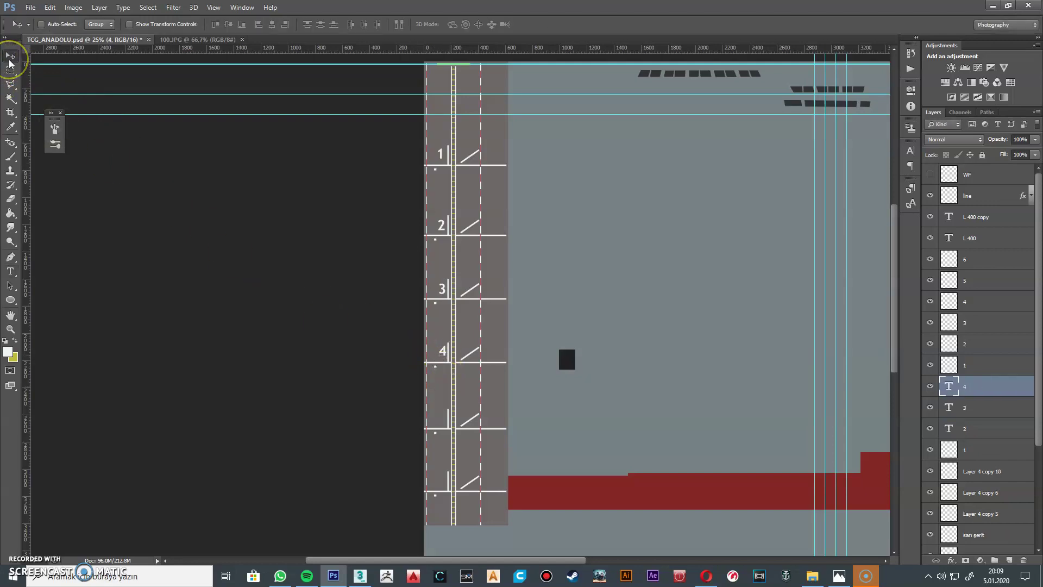
{"action": "key", "text": "t"}
{"action": "left_click", "coordinate": [442, 421]}
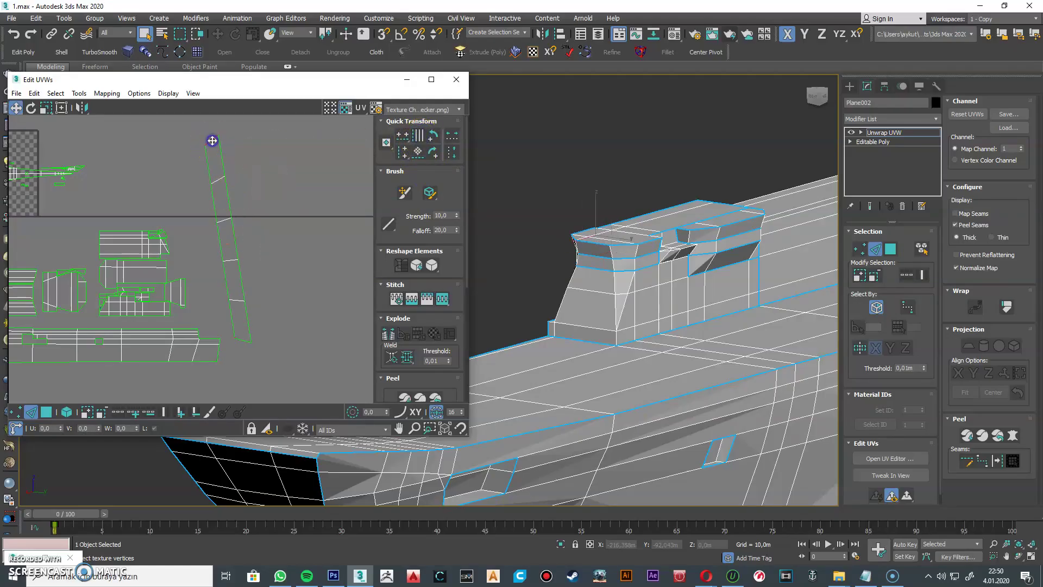
Step: In 3ds Max, lay the bridge window band's UV strip horizontally beside the other pieces
{"action": "left_click", "coordinate": [211, 140]}
{"action": "scroll", "coordinate": [212, 141], "scroll_direction": "down", "scroll_amount": 2}
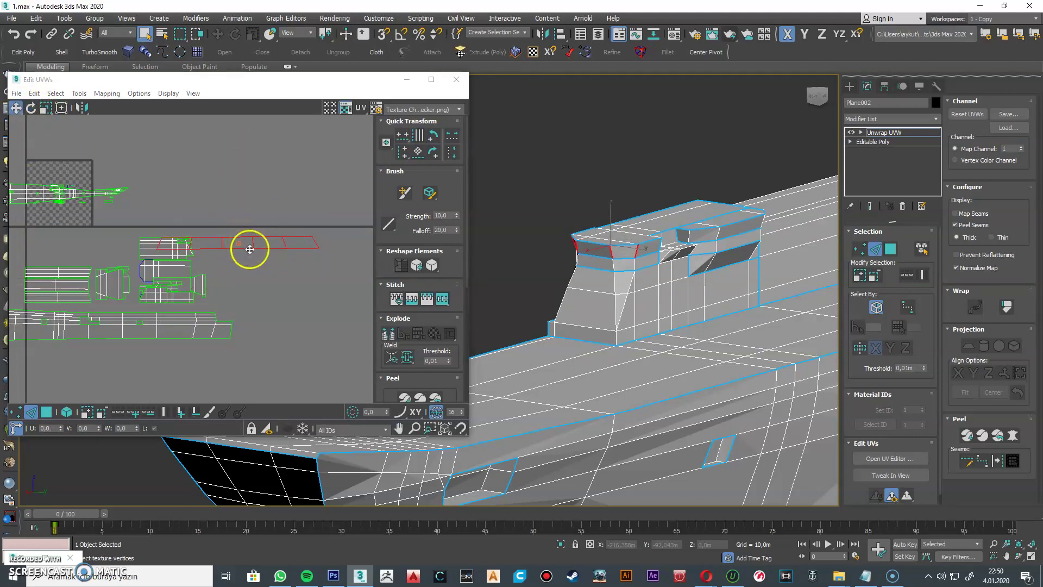
Step: Map the face band below the bridge windows separately, move its UV piece clear of the layout, and select one of its edges
{"action": "left_click", "coordinate": [890, 249]}
{"action": "left_click", "coordinate": [622, 262]}
{"action": "left_click", "coordinate": [103, 93]}
{"action": "left_click", "coordinate": [134, 106]}
{"action": "left_click", "coordinate": [123, 108]}
{"action": "left_click_drag", "start_coordinate": [53, 218], "coordinate": [249, 199]}
{"action": "left_click", "coordinate": [31, 411]}
{"action": "left_click", "coordinate": [222, 197]}
{"action": "scroll", "coordinate": [239, 163], "scroll_direction": "up", "scroll_amount": 3}
{"action": "left_click", "coordinate": [403, 194]}
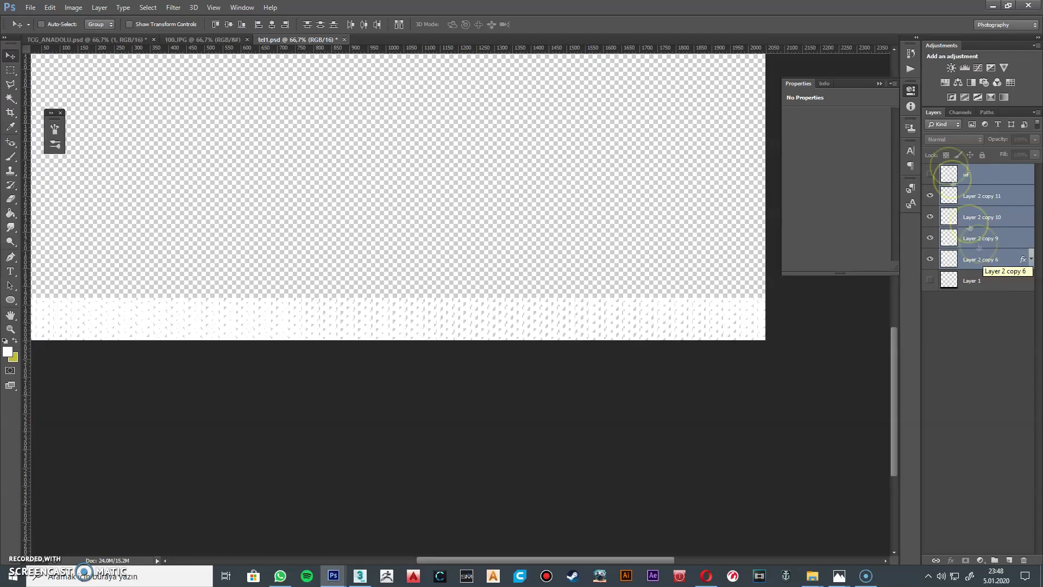
Step: In Photoshop, show Layer 1 and try an Invert adjustment on the grating pattern in tel1.psd
{"action": "left_click", "coordinate": [952, 97]}
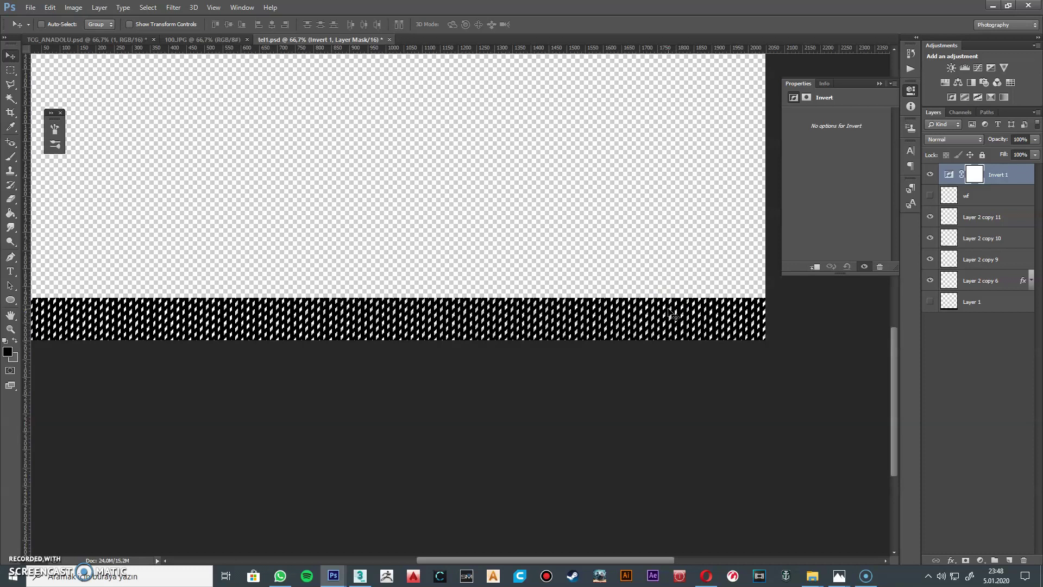
{"action": "key", "text": "ctrl+z"}
{"action": "left_click", "coordinate": [930, 280]}
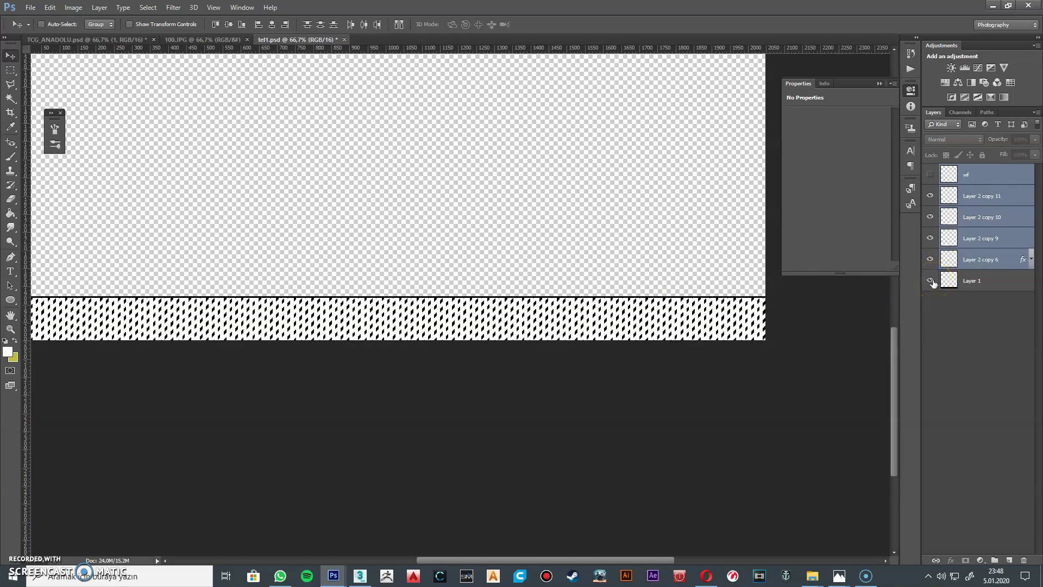
{"action": "right_click", "coordinate": [967, 216]}
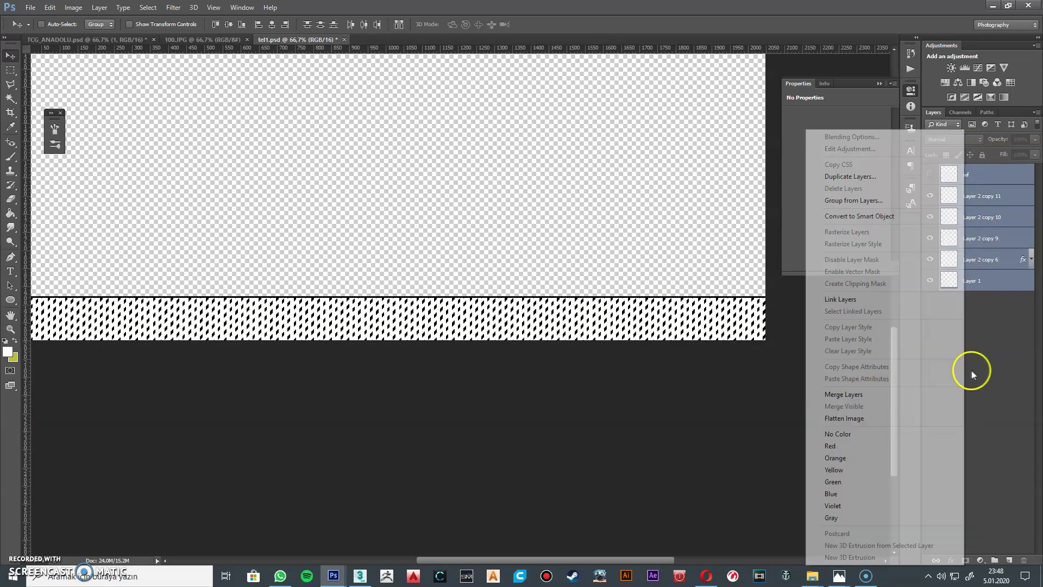
{"action": "left_click", "coordinate": [951, 97]}
{"action": "key", "text": "shift+ctrl+s"}
{"action": "key", "text": "Escape"}
{"action": "key", "text": "Tab"}
{"action": "key", "text": "alt+Tab"}
{"action": "left_click", "coordinate": [475, 157]}
{"action": "key", "text": "alt+Tab"}
Step: Step back through the recent pattern layer edits and hide Layer 1
{"action": "key", "text": "ctrl+alt+z"}
{"action": "key", "text": "ctrl+alt+z"}
{"action": "key", "text": "ctrl+alt+z"}
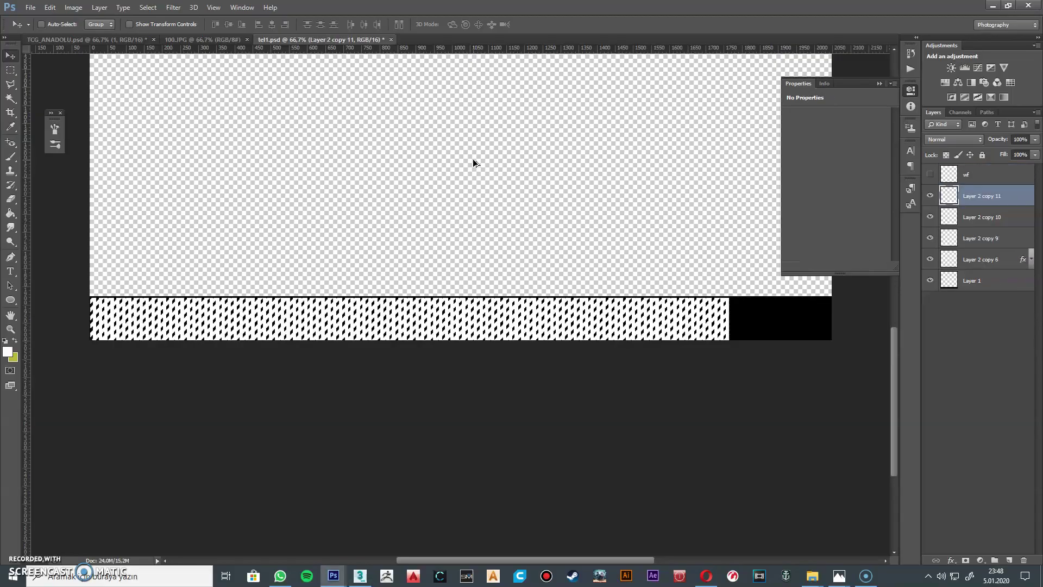
{"action": "key", "text": "ctrl+z"}
{"action": "key", "text": "Delete"}
{"action": "left_click", "coordinate": [934, 284]}
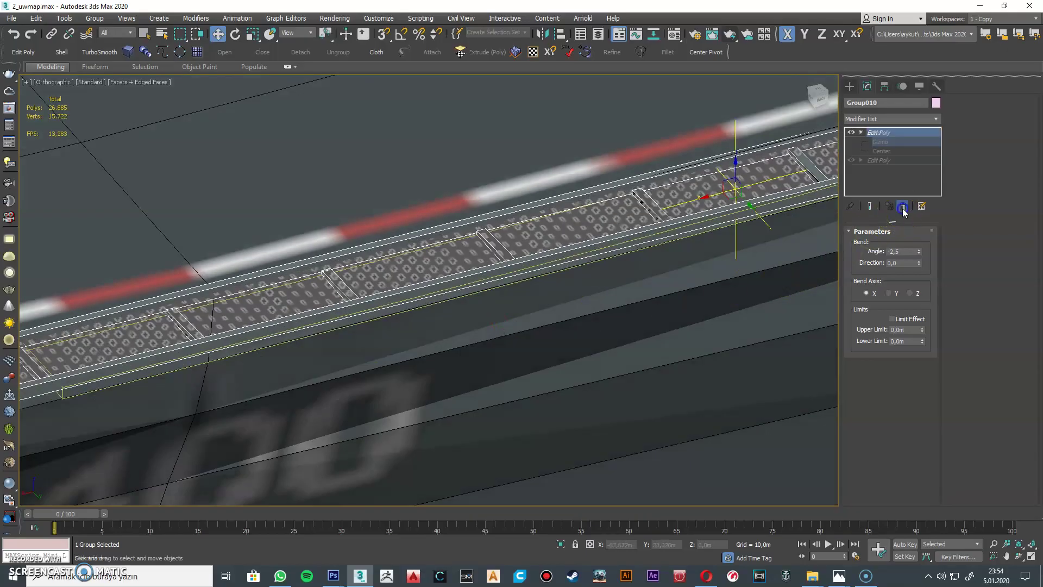
Step: In 3ds Max, remove the Bend modifier from the deck-edge walkway group, ungroup it, and select its grating plane
{"action": "left_click", "coordinate": [903, 207]}
{"action": "left_click", "coordinate": [338, 52]}
{"action": "left_click", "coordinate": [538, 188]}
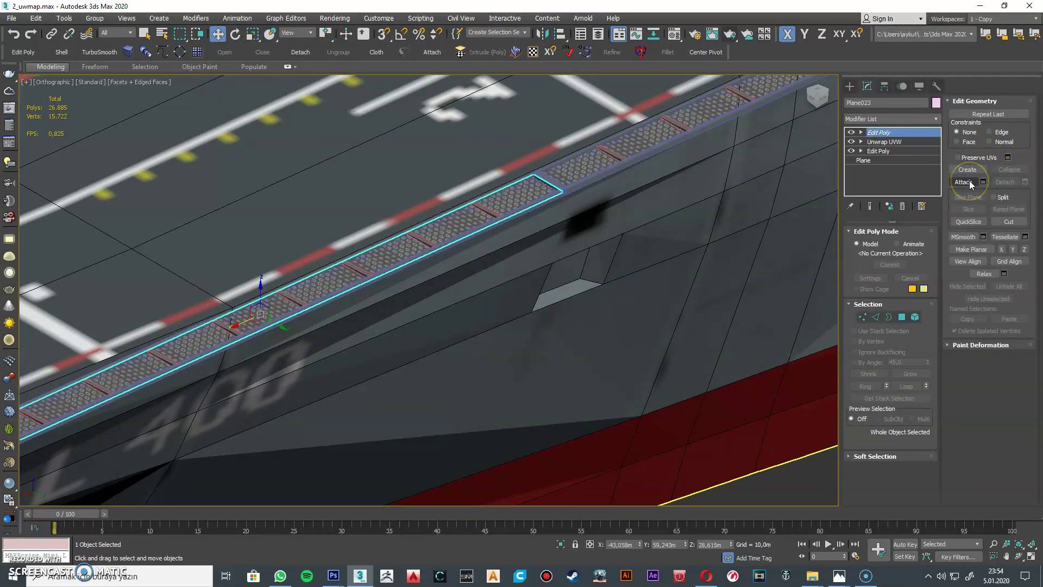
Step: Attach the neighbouring walkway parts to the grating plane
{"action": "left_click", "coordinate": [968, 183]}
{"action": "scroll", "coordinate": [512, 213], "scroll_direction": "up", "scroll_amount": 4}
{"action": "left_click", "coordinate": [548, 274]}
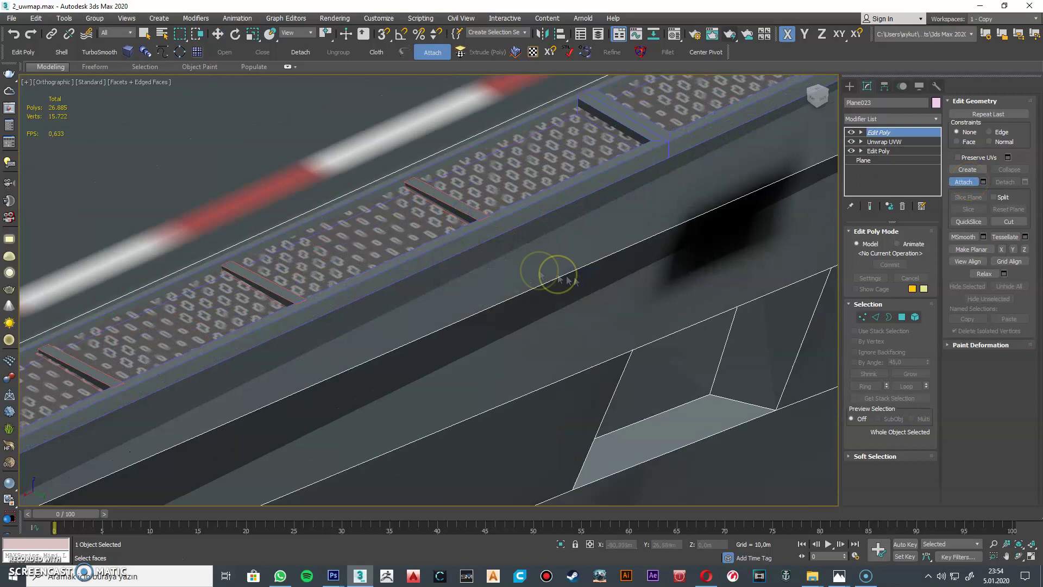
{"action": "right_click", "coordinate": [352, 269]}
{"action": "left_click", "coordinate": [381, 277]}
{"action": "right_click", "coordinate": [374, 273]}
{"action": "left_click", "coordinate": [424, 227]}
{"action": "left_click", "coordinate": [966, 182]}
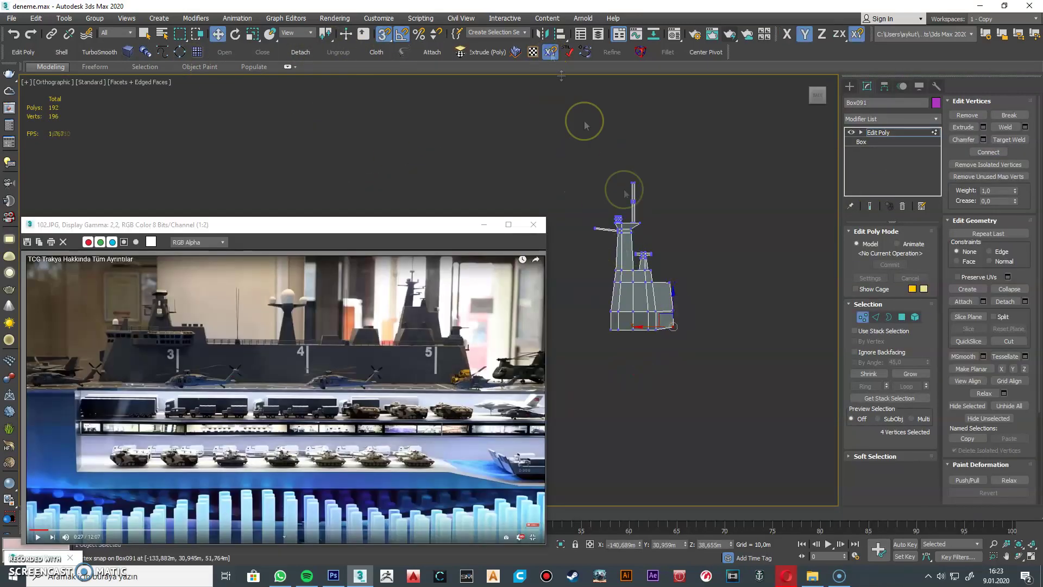
Step: Snap the four lower corner vertices of the tower block vertically level with its base
{"action": "scroll", "coordinate": [617, 187], "scroll_direction": "up", "scroll_amount": 3}
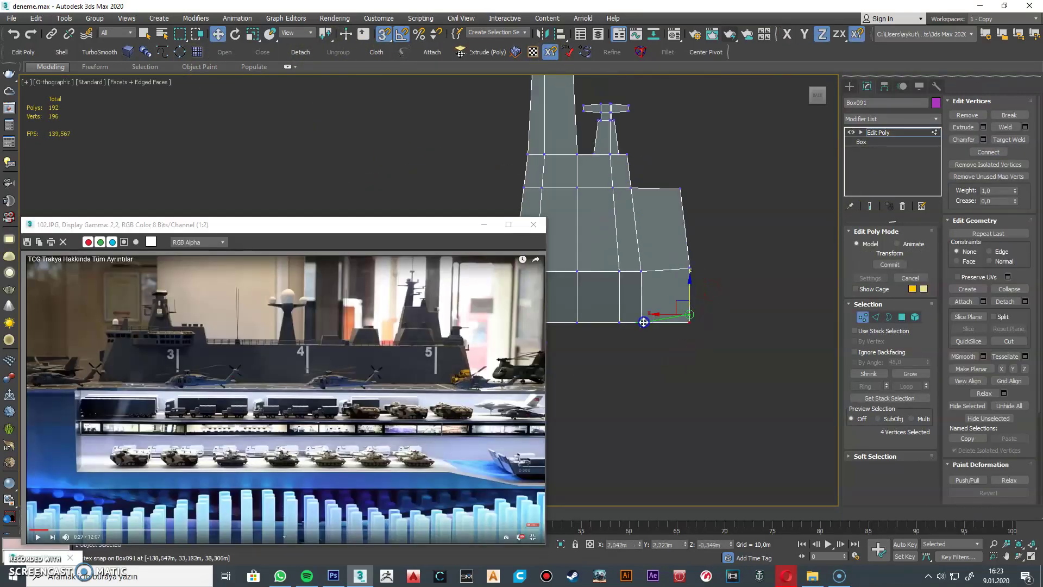
{"action": "key", "text": "s"}
{"action": "scroll", "coordinate": [673, 304], "scroll_direction": "down", "scroll_amount": 2}
Step: Connect the opposite edges on top of the tower's low step to split its top face
{"action": "middle_click_drag", "start_coordinate": [673, 316], "coordinate": [682, 272], "text": "alt"}
{"action": "scroll", "coordinate": [683, 261], "scroll_direction": "up", "scroll_amount": 4}
{"action": "key", "text": "2"}
{"action": "left_click", "coordinate": [682, 244]}
{"action": "right_click", "coordinate": [675, 222]}
{"action": "left_click", "coordinate": [564, 259]}
{"action": "left_click_drag", "start_coordinate": [437, 311], "coordinate": [439, 305]}
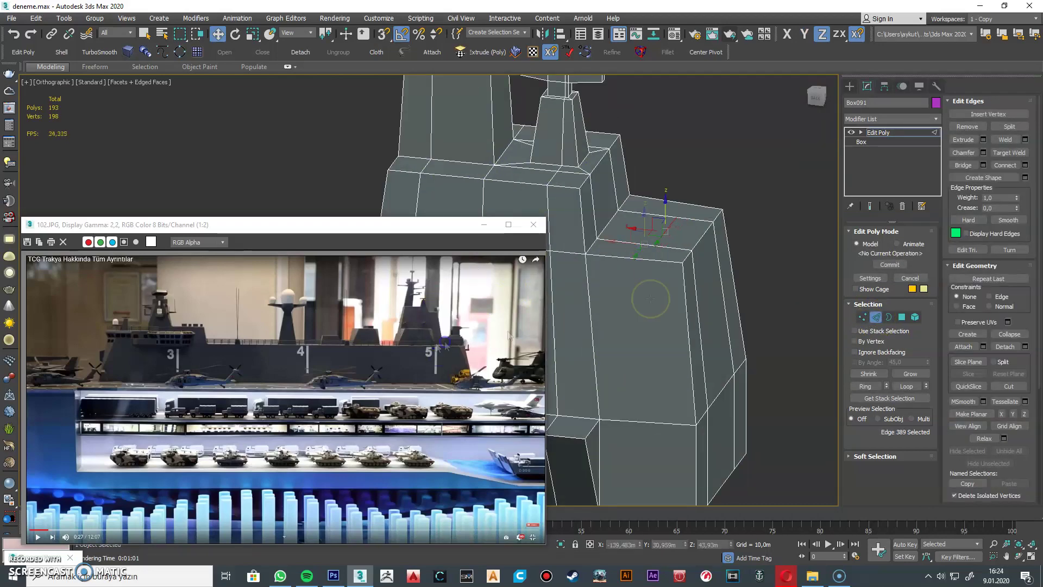
Step: Select a face on top of the tower's low step and apply a polygon editing command to it
{"action": "left_click", "coordinate": [901, 317]}
{"action": "left_click", "coordinate": [680, 235]}
{"action": "middle_click_drag", "start_coordinate": [680, 235], "coordinate": [659, 242], "text": "alt"}
{"action": "scroll", "coordinate": [659, 243], "scroll_direction": "up", "scroll_amount": 3}
{"action": "right_click", "coordinate": [659, 242]}
{"action": "left_click", "coordinate": [571, 317]}
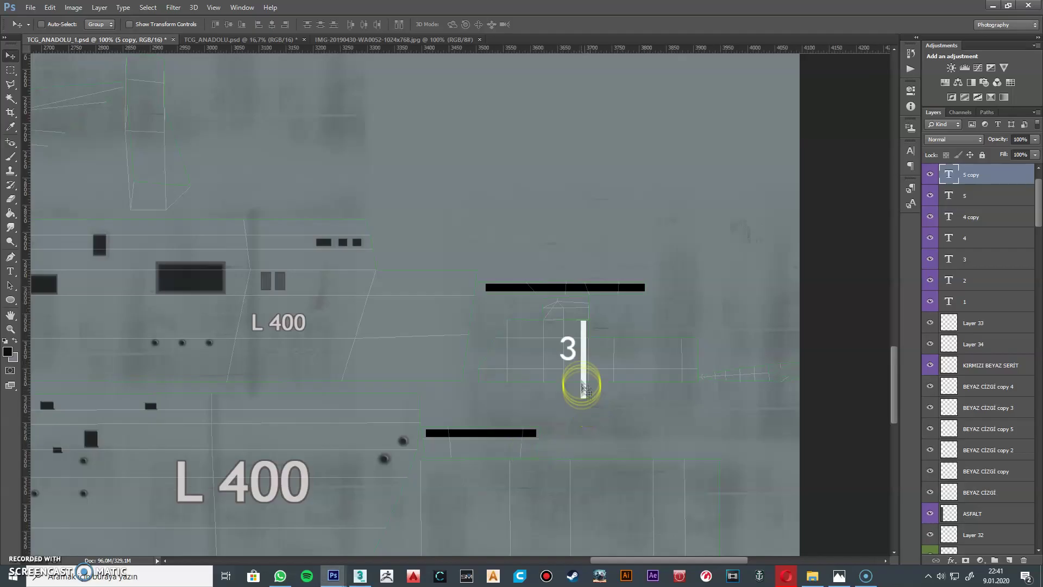
Step: In Photoshop, pick the number 3 on the ship texture and save the image over an existing file
{"action": "left_click", "coordinate": [569, 352], "text": "ctrl"}
{"action": "key", "text": "ctrl+shift+s"}
{"action": "double_click", "coordinate": [560, 213]}
{"action": "key", "text": "Return"}
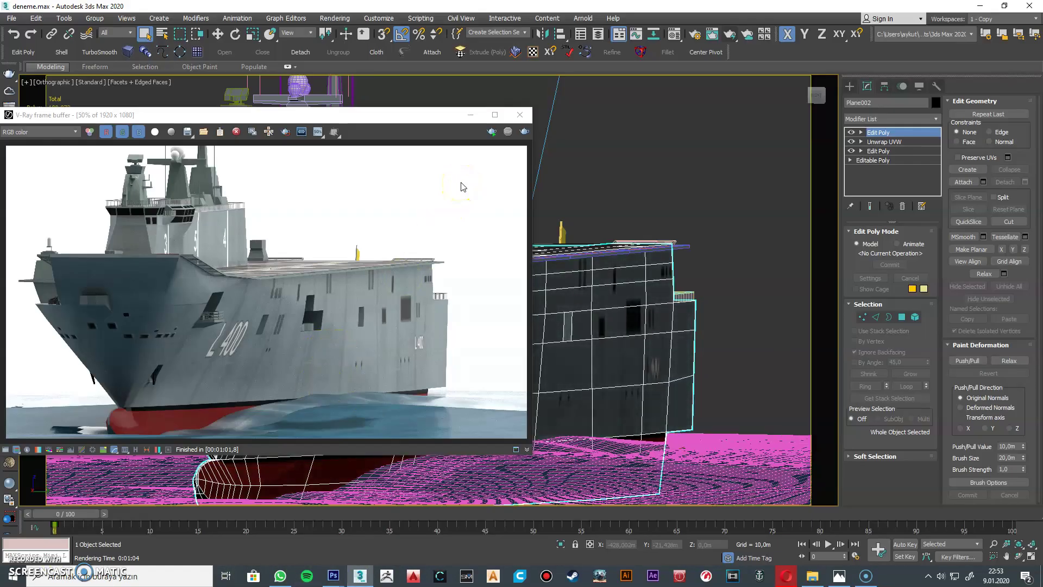
Step: In 3ds Max, test-render the hull region around the small L 400 marking near the stern and close the frame buffer
{"action": "left_click", "coordinate": [524, 132]}
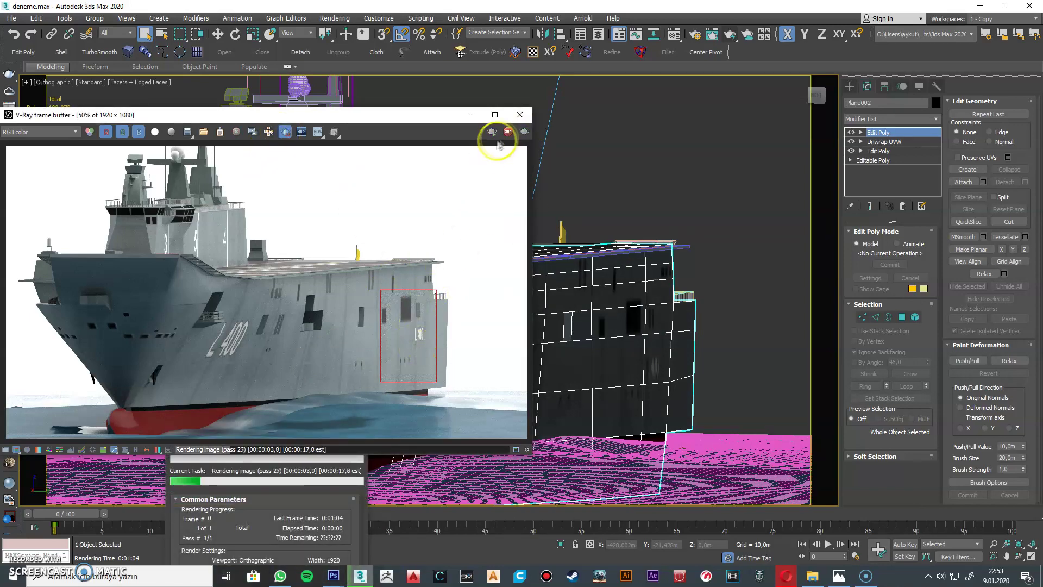
{"action": "left_click", "coordinate": [508, 132]}
{"action": "left_click", "coordinate": [520, 114]}
Step: Connect two edges on the hull side near the stern and adjust the placement of the added edge
{"action": "middle_click_drag", "start_coordinate": [544, 348], "coordinate": [340, 347], "text": "alt"}
{"action": "scroll", "coordinate": [282, 346], "scroll_direction": "up", "scroll_amount": 5}
{"action": "middle_click_drag", "start_coordinate": [761, 337], "coordinate": [460, 333]}
{"action": "left_click", "coordinate": [875, 318]}
{"action": "left_click", "coordinate": [478, 295]}
{"action": "left_click", "coordinate": [471, 353], "text": "ctrl"}
{"action": "right_click", "coordinate": [493, 317]}
{"action": "left_click", "coordinate": [385, 357]}
{"action": "left_click_drag", "start_coordinate": [437, 327], "coordinate": [439, 314]}
{"action": "left_click", "coordinate": [434, 344]}
{"action": "right_click", "coordinate": [426, 361]}
{"action": "left_click", "coordinate": [321, 389]}
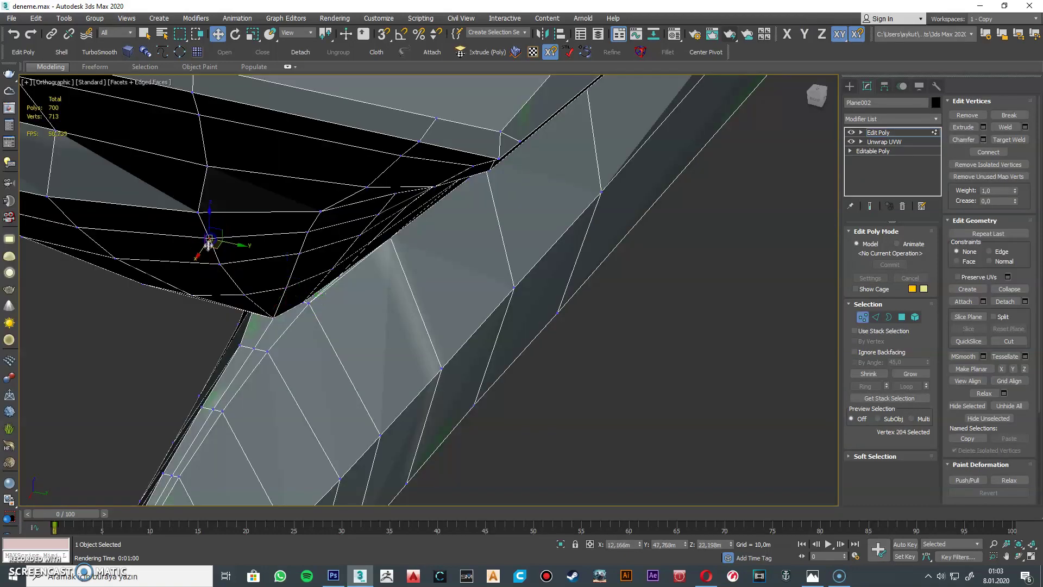
Step: Reposition the vertices on the dark underside of the hull to even out its edge flow
{"action": "left_click_drag", "start_coordinate": [202, 247], "coordinate": [215, 276]}
{"action": "left_click", "coordinate": [220, 266]}
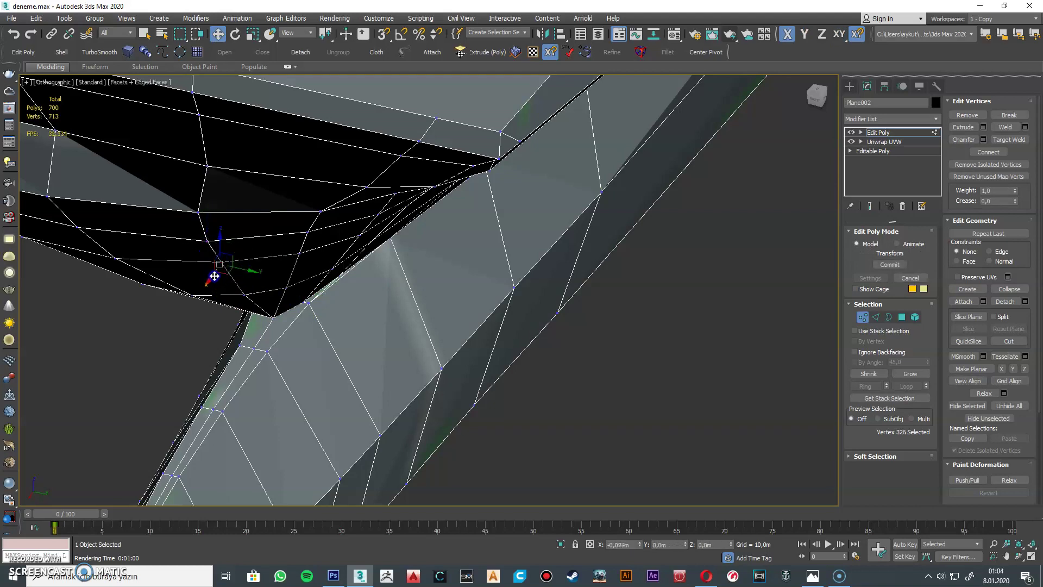
{"action": "left_click", "coordinate": [245, 298]}
{"action": "left_click_drag", "start_coordinate": [238, 305], "coordinate": [240, 304]}
{"action": "middle_click_drag", "start_coordinate": [240, 304], "coordinate": [268, 304], "text": "alt"}
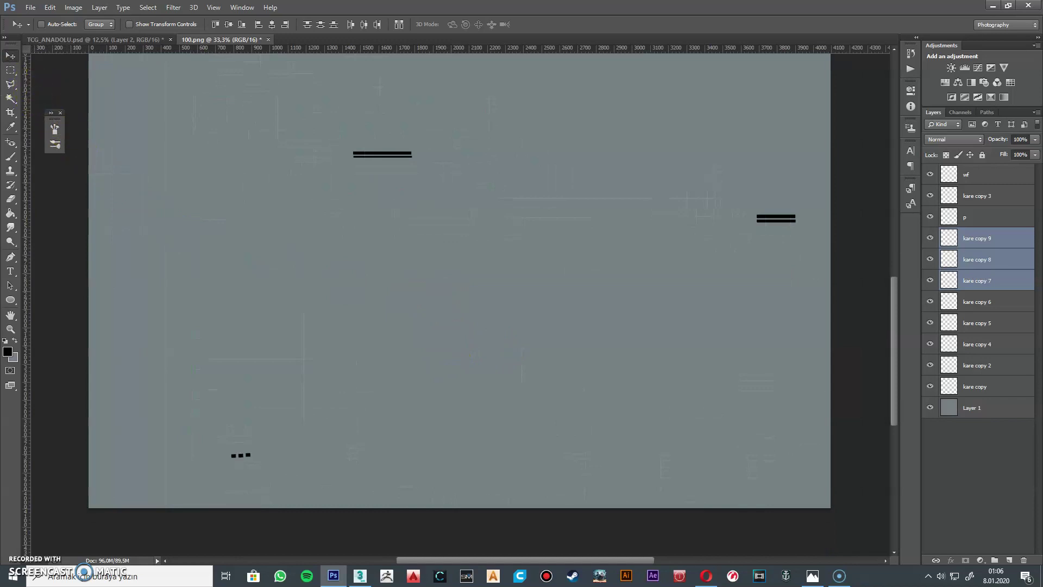
Step: In Photoshop, draw a wide rectangular marquee across the lower part of the 100.png texture
{"action": "left_click", "coordinate": [11, 70]}
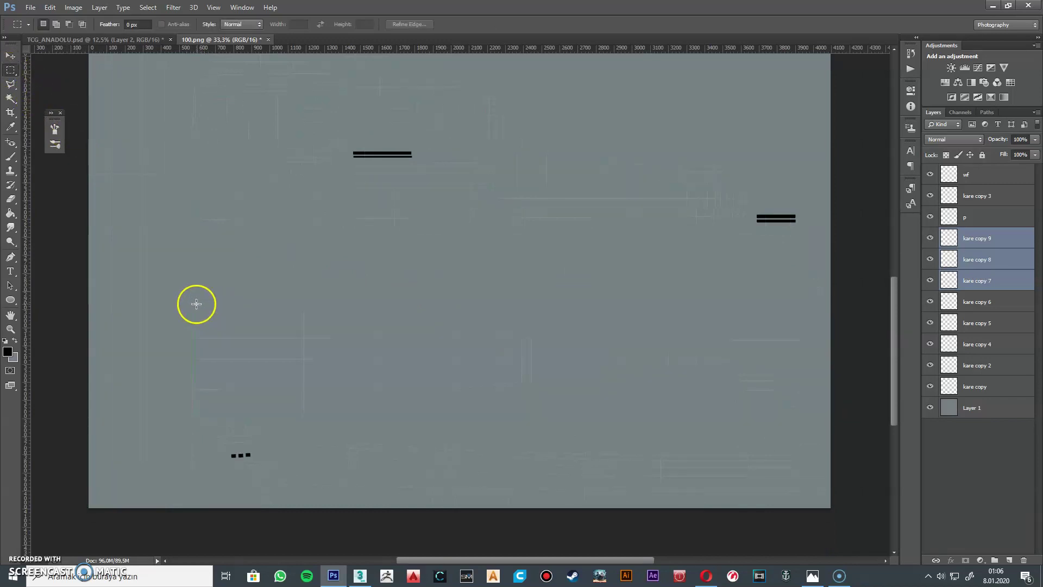
{"action": "left_click_drag", "start_coordinate": [195, 295], "coordinate": [734, 414]}
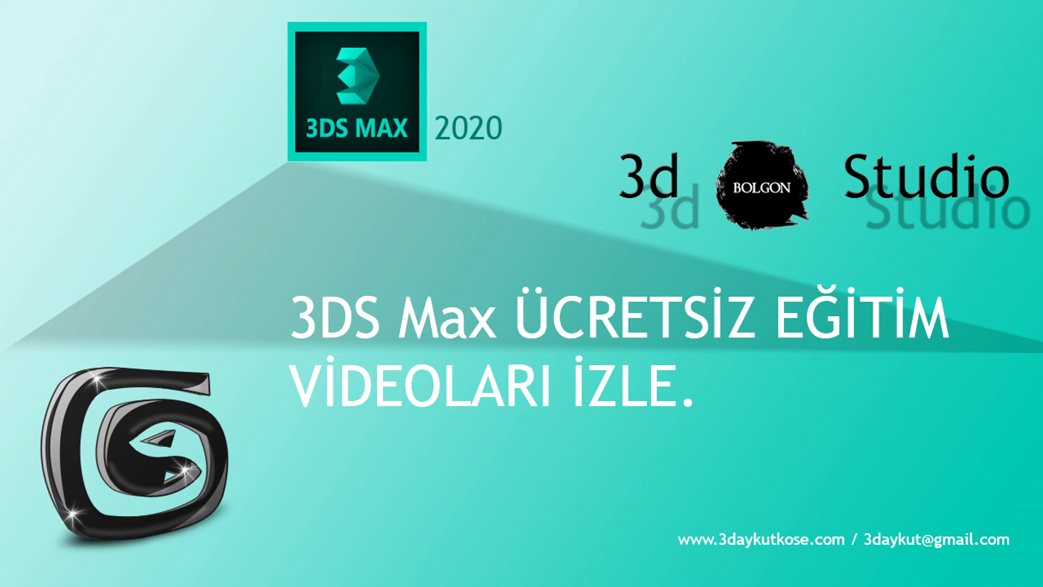